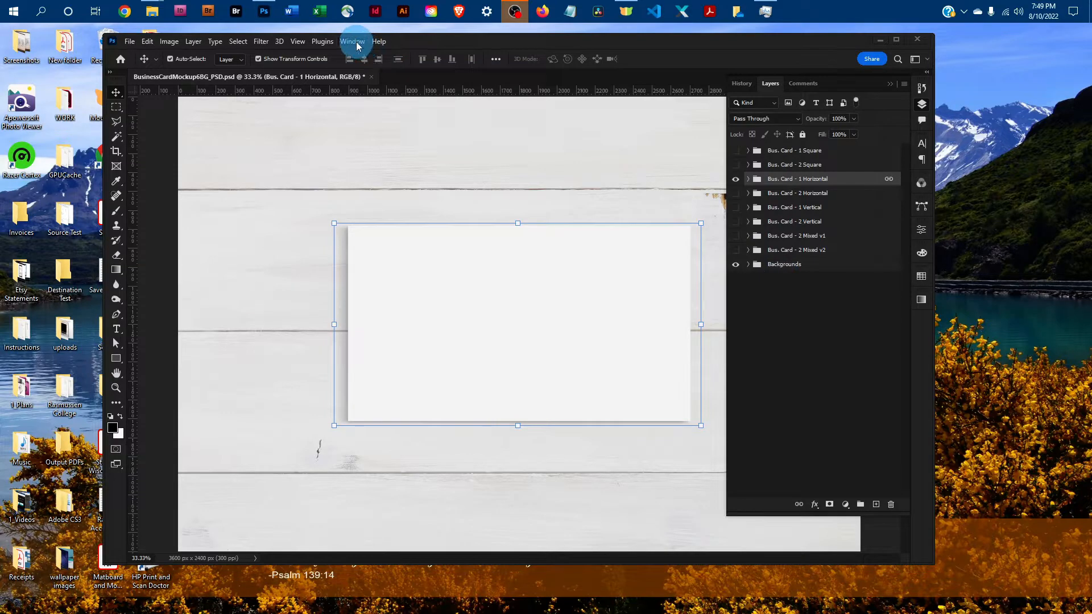
Step: Expand the Bus. Card - 1 Horizontal group and open its Design - Business Card smart object for editing
click(352, 41)
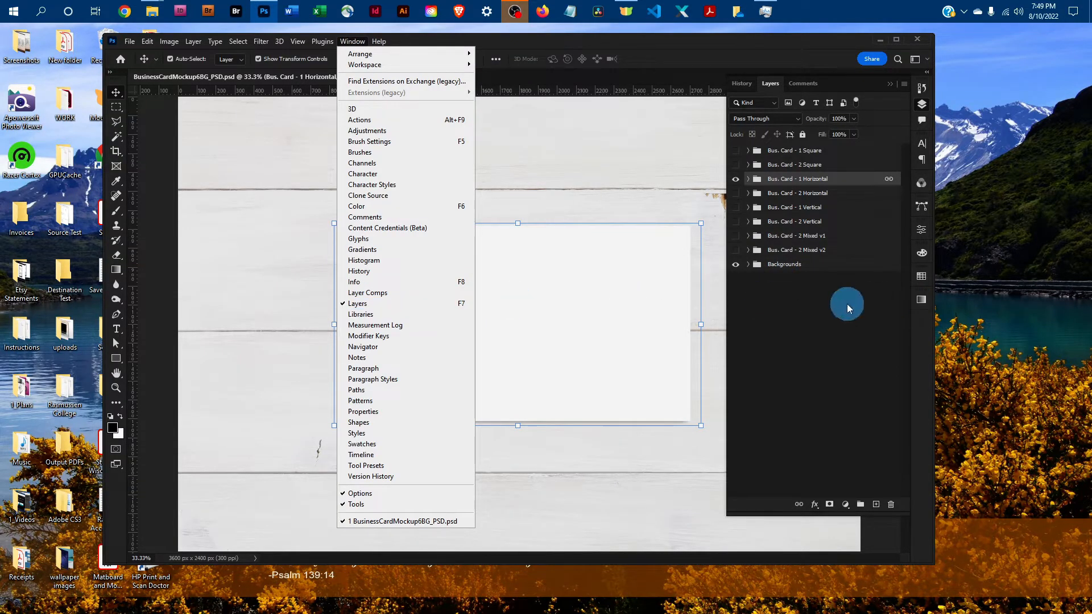
click(824, 291)
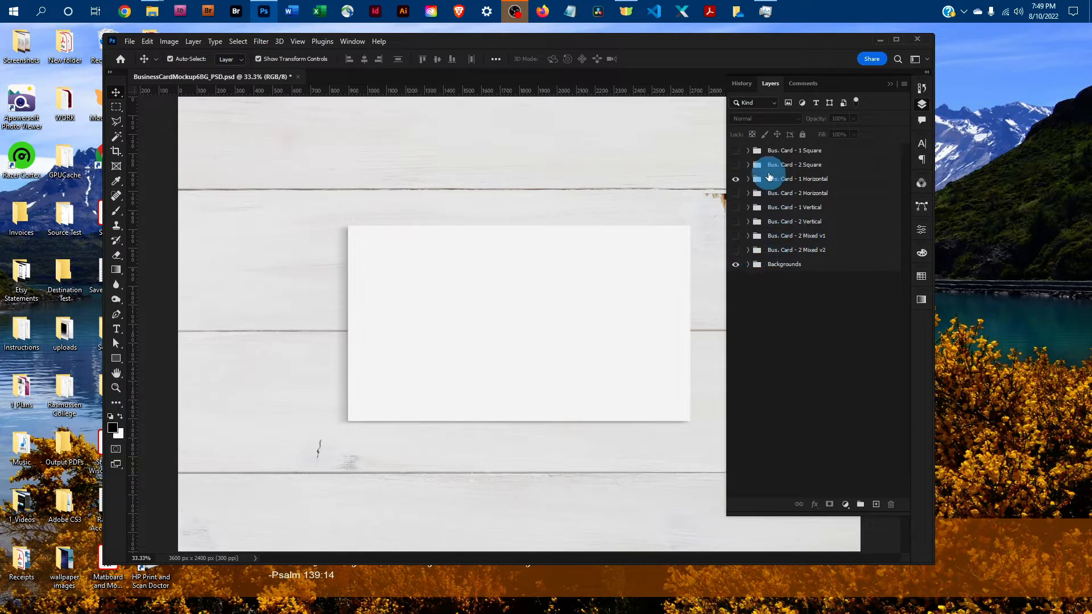
click(748, 179)
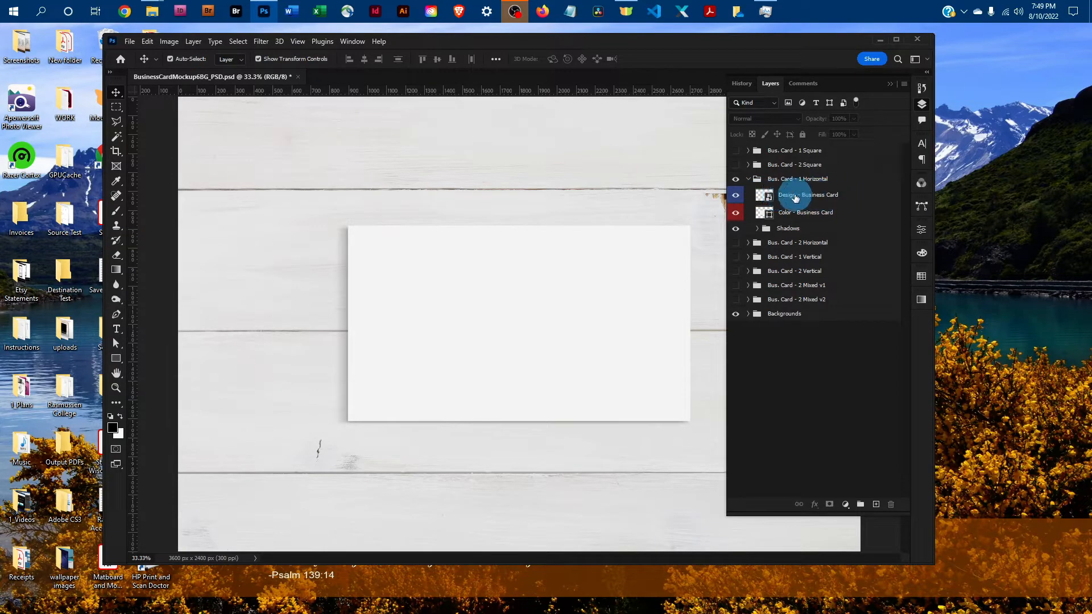
double_click(765, 197)
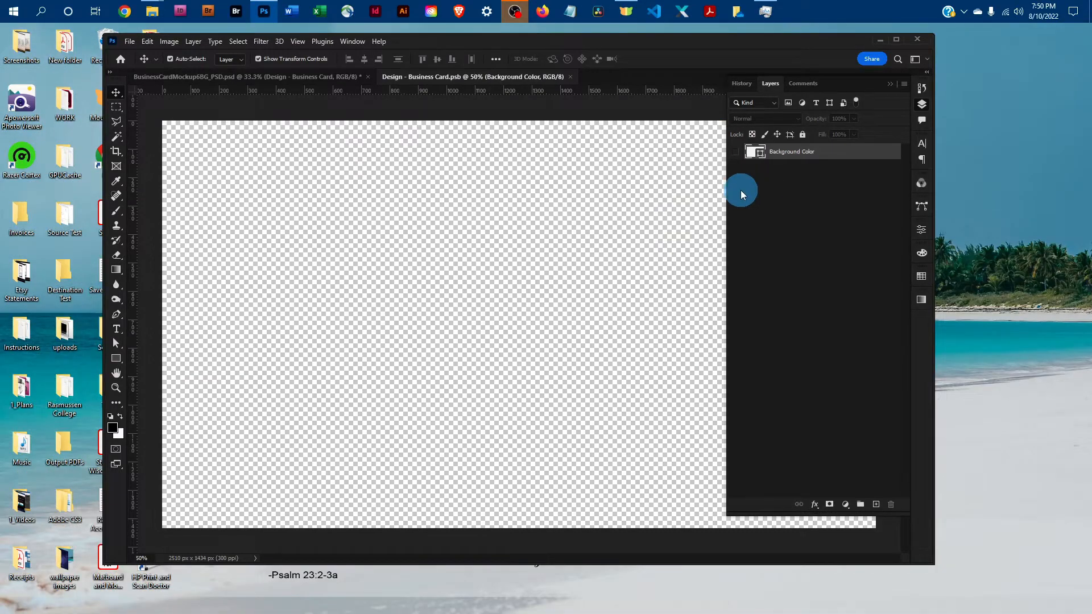
Step: Open the BusinessCardYourDesign image from the 1_Art folder
click(130, 43)
click(146, 64)
click(341, 134)
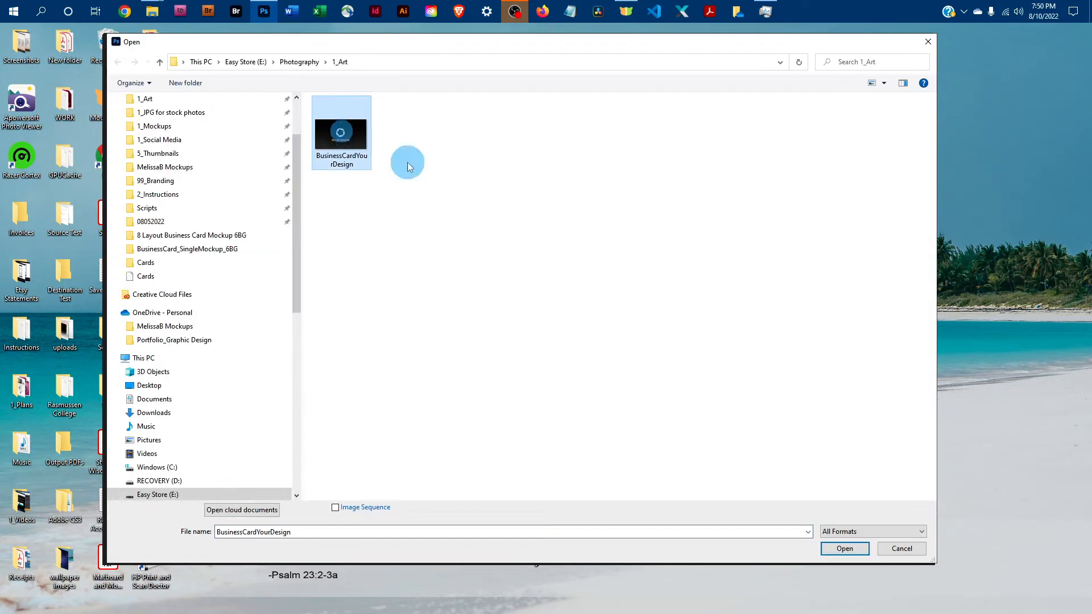
click(845, 548)
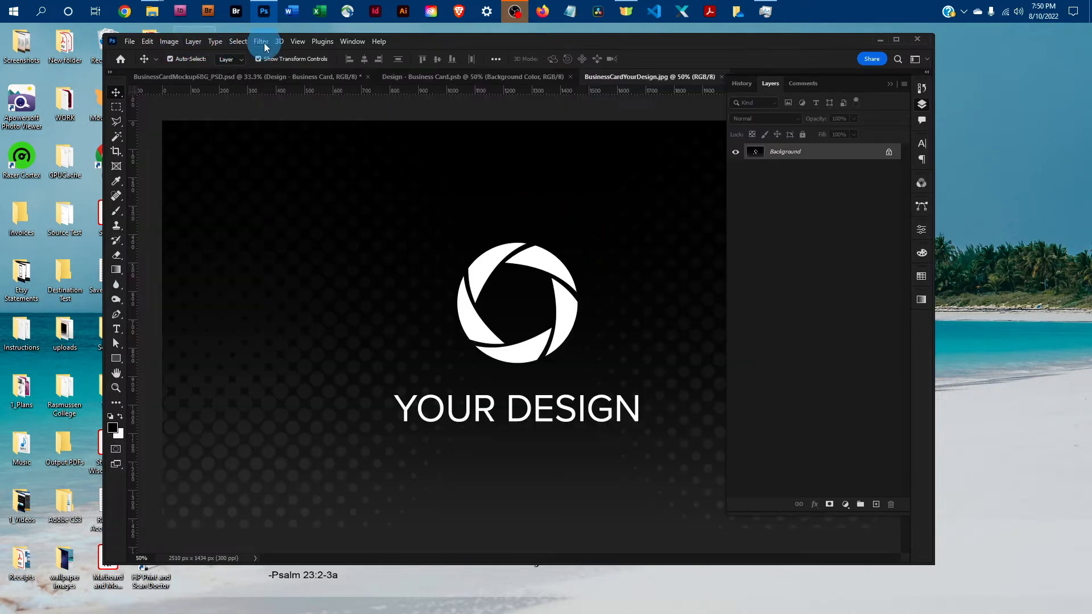
Step: Copy the entire BusinessCardYourDesign.jpg image and paste it into the Design - Business Card.psb document
click(238, 41)
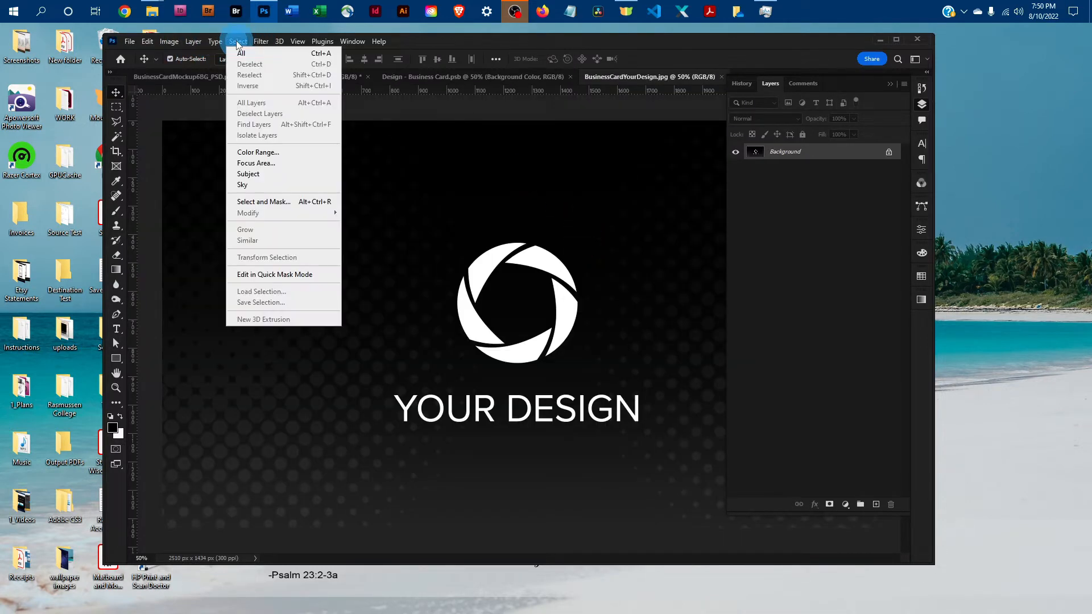
click(240, 51)
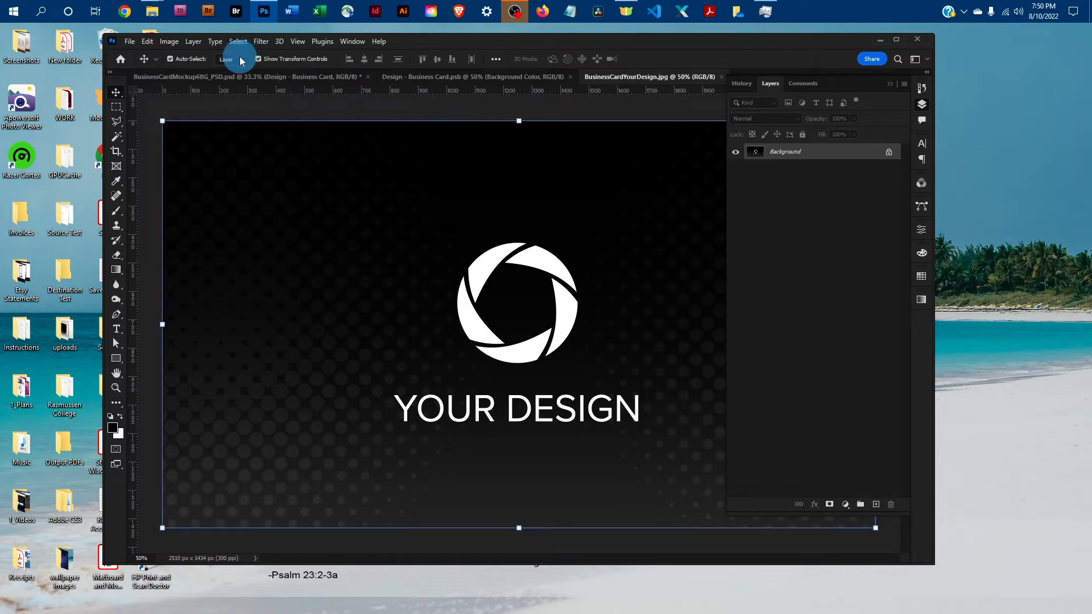
click(147, 41)
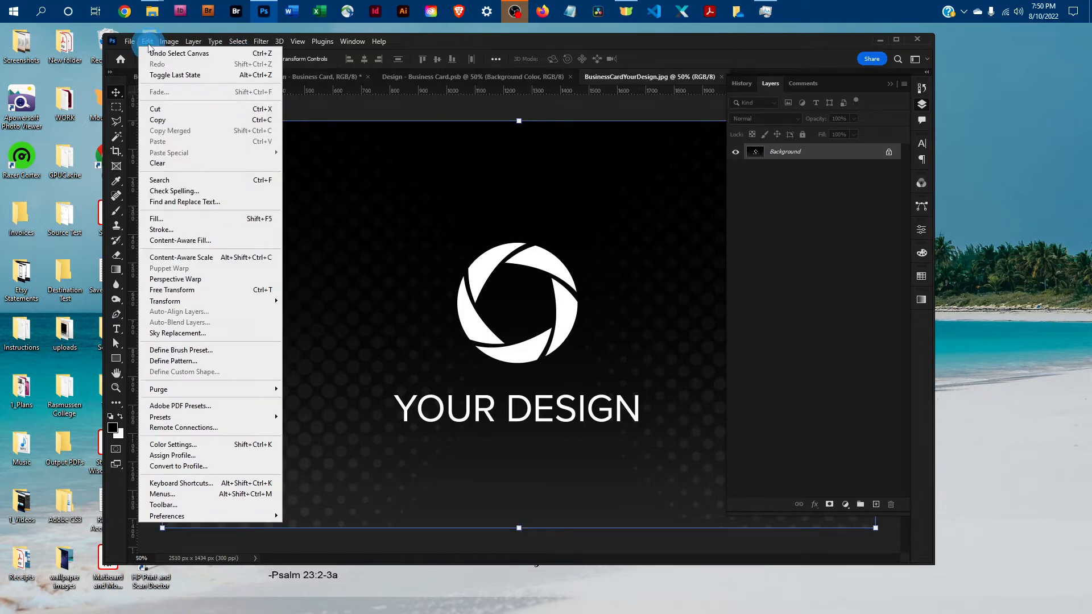
click(179, 119)
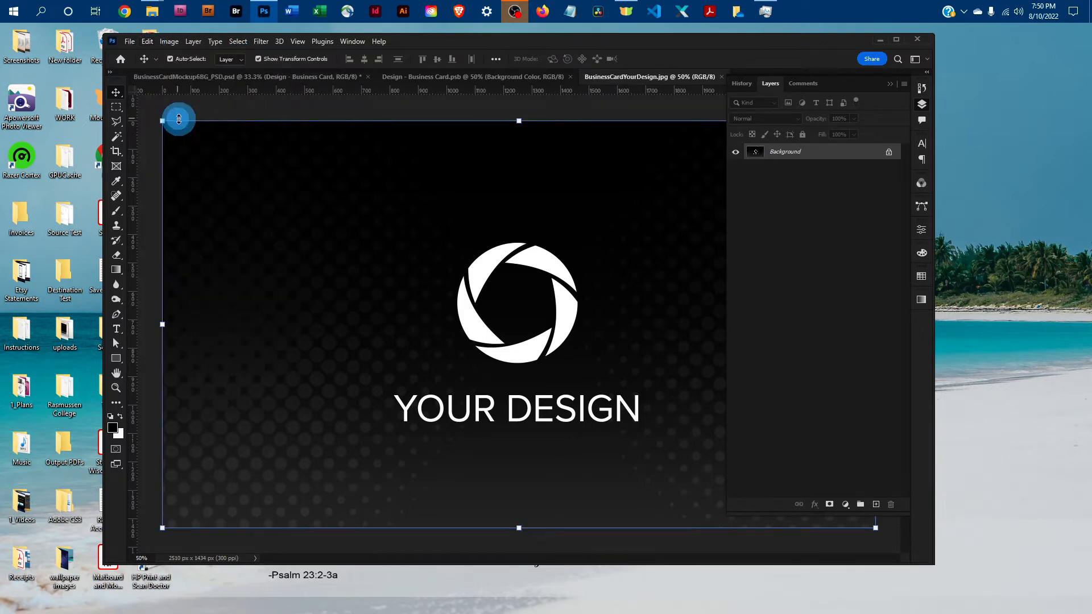
click(460, 79)
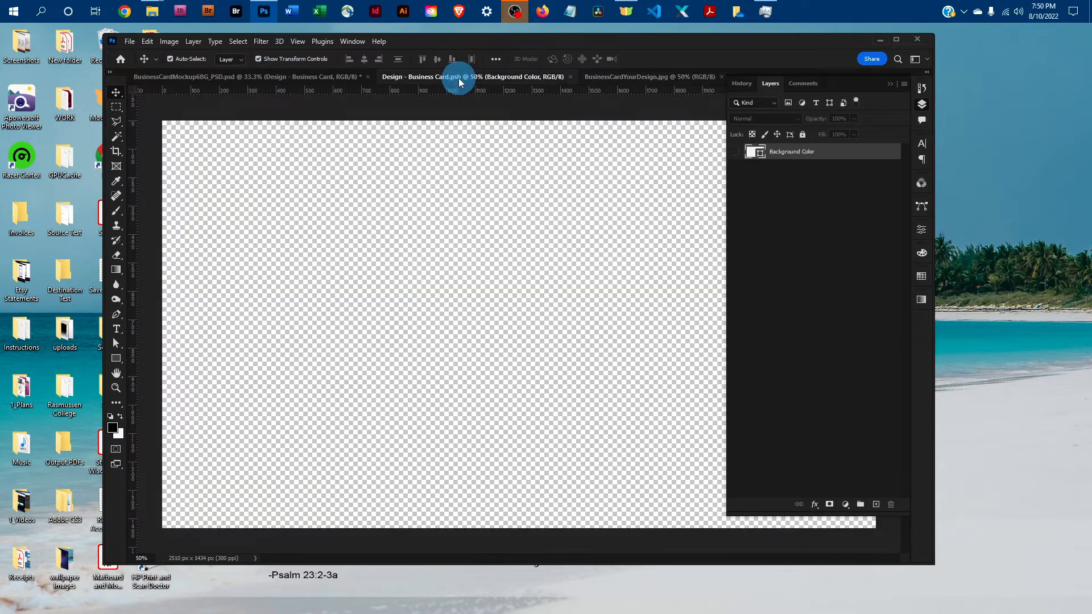
click(148, 41)
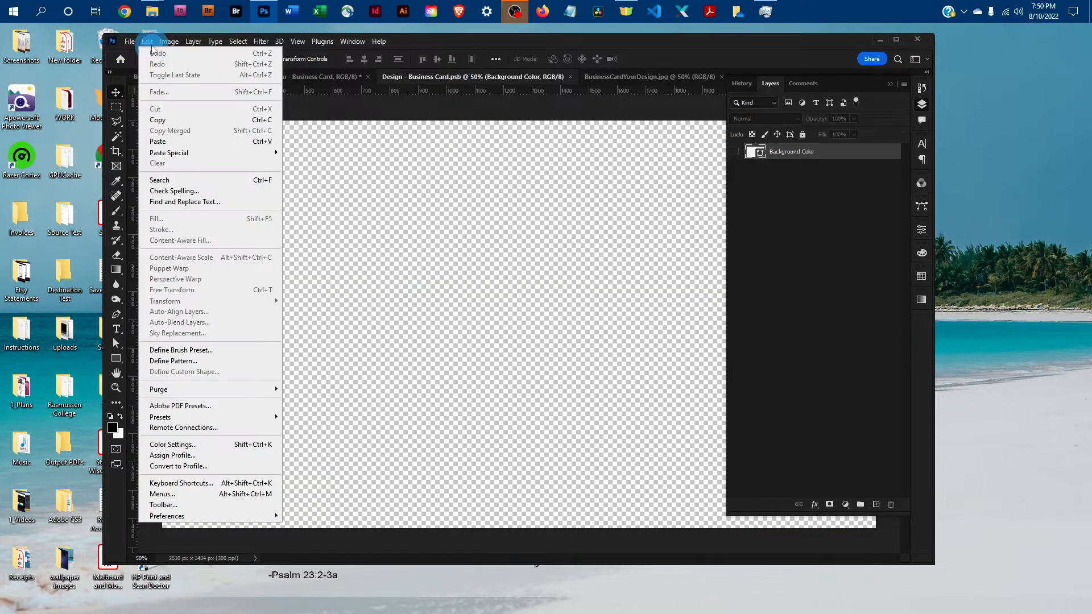
click(164, 142)
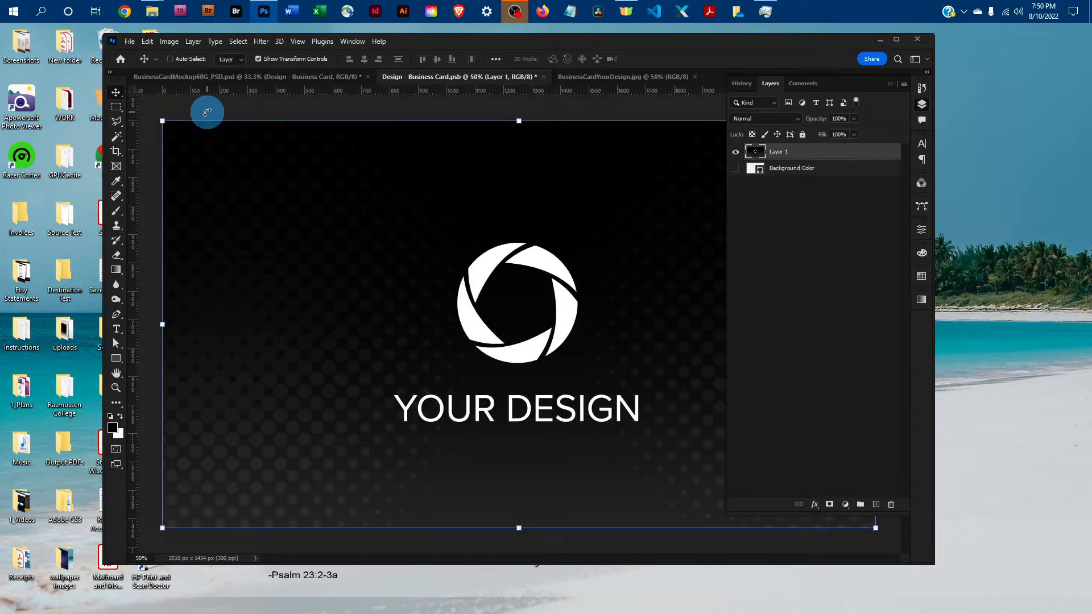
Step: Scale the pasted design with Free Transform to about 100.6% by extending its upper-left corner slightly past the canvas
key(ctrl+minus)
key(ctrl+minus)
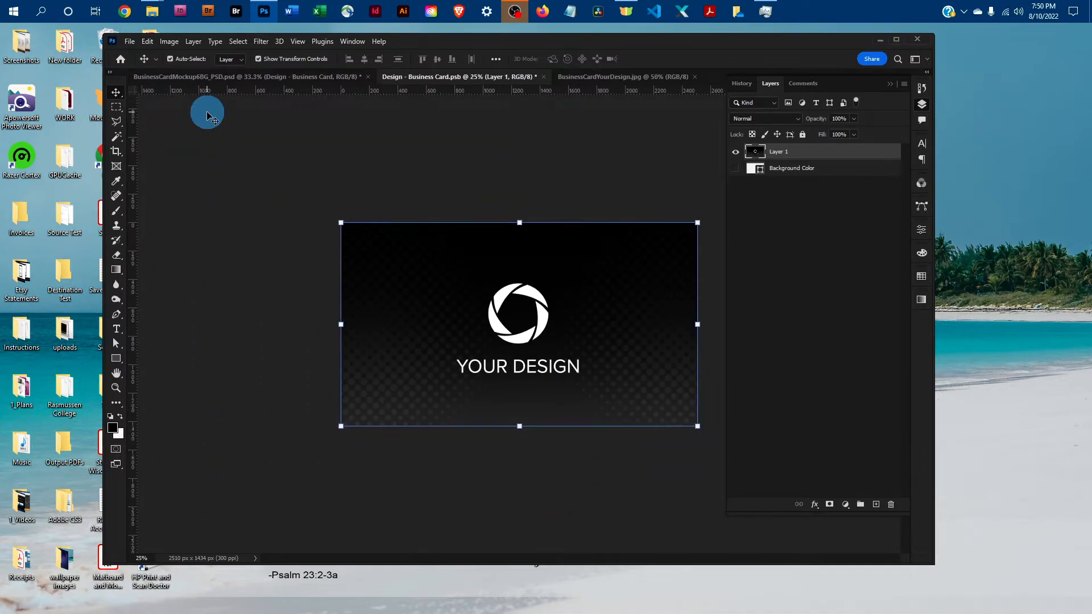
click(147, 42)
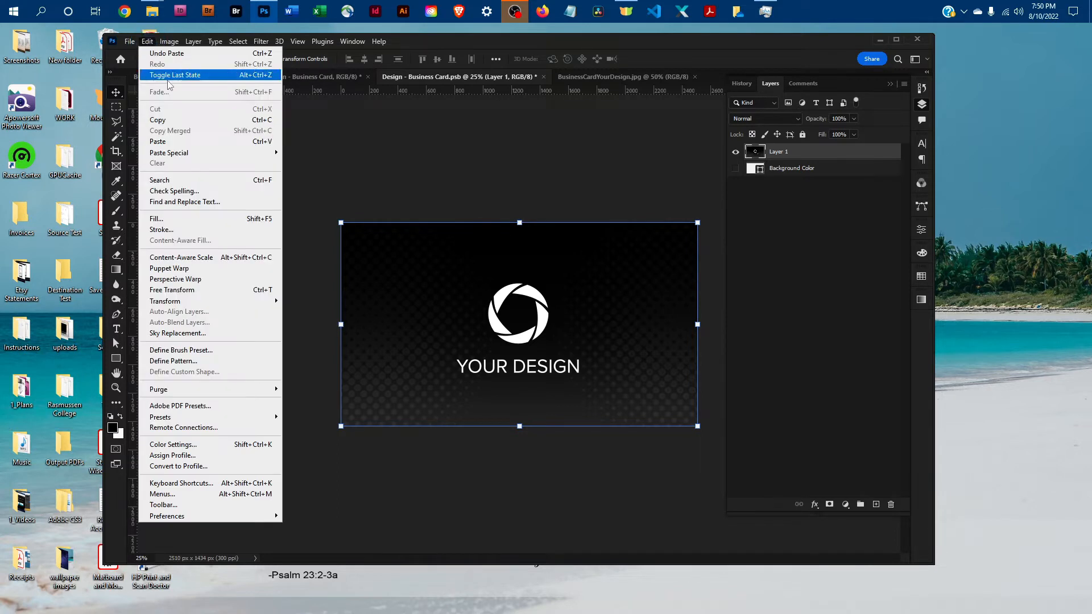
click(201, 288)
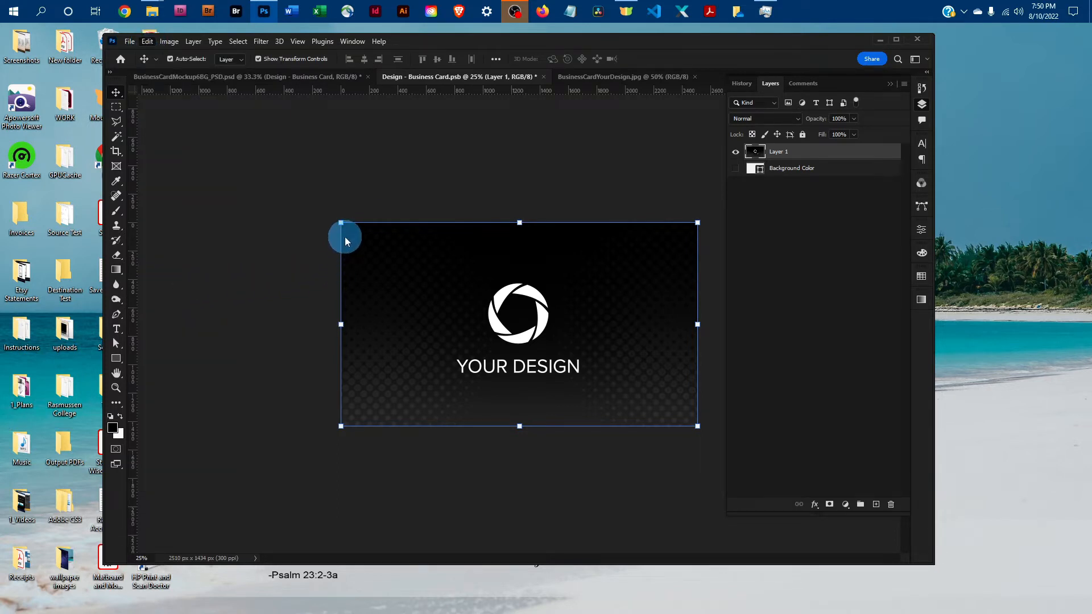
mouse_move(341, 221)
mouse_down()
mouse_move(329, 215)
mouse_move(356, 225)
mouse_move(341, 218)
mouse_up()
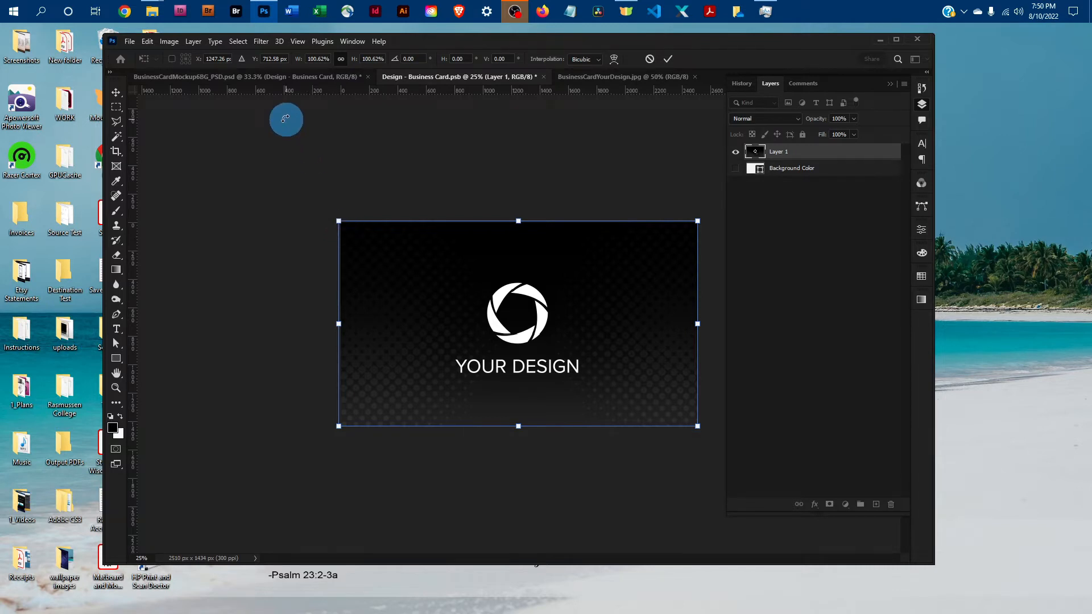
click(147, 42)
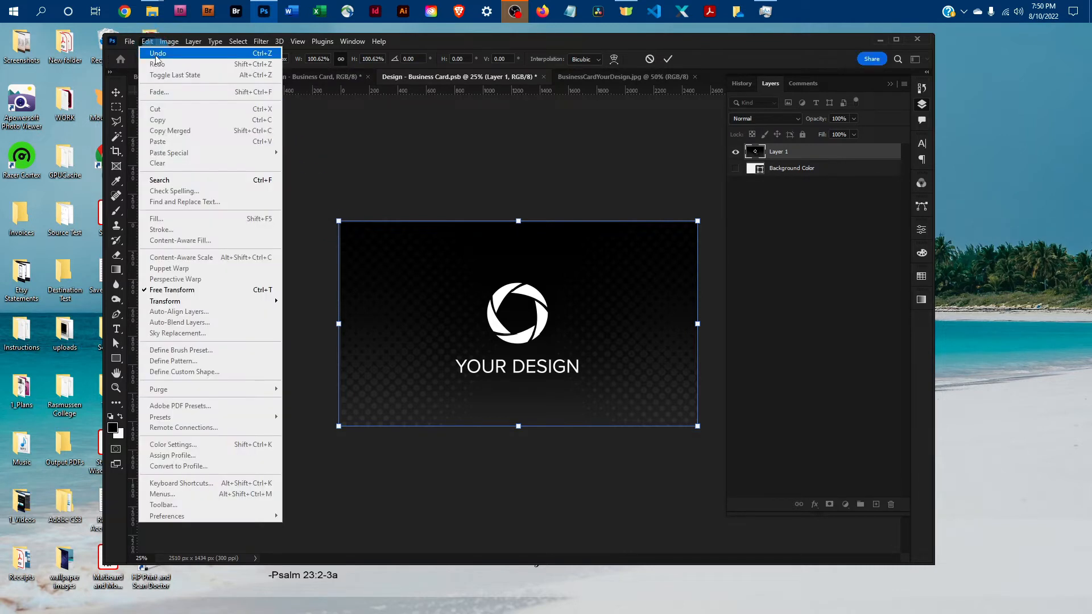
click(378, 141)
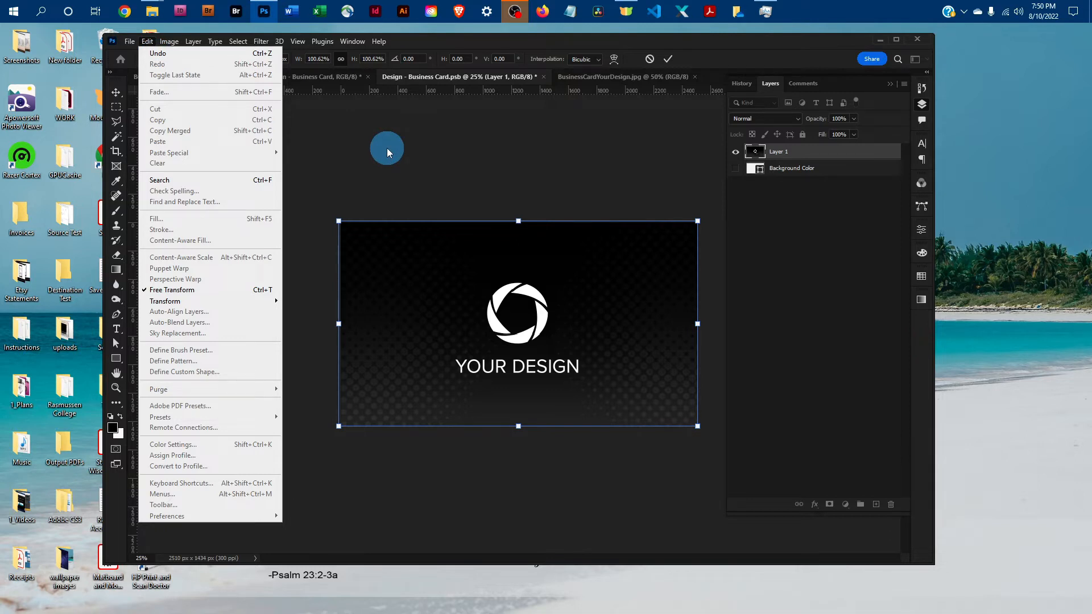
click(387, 148)
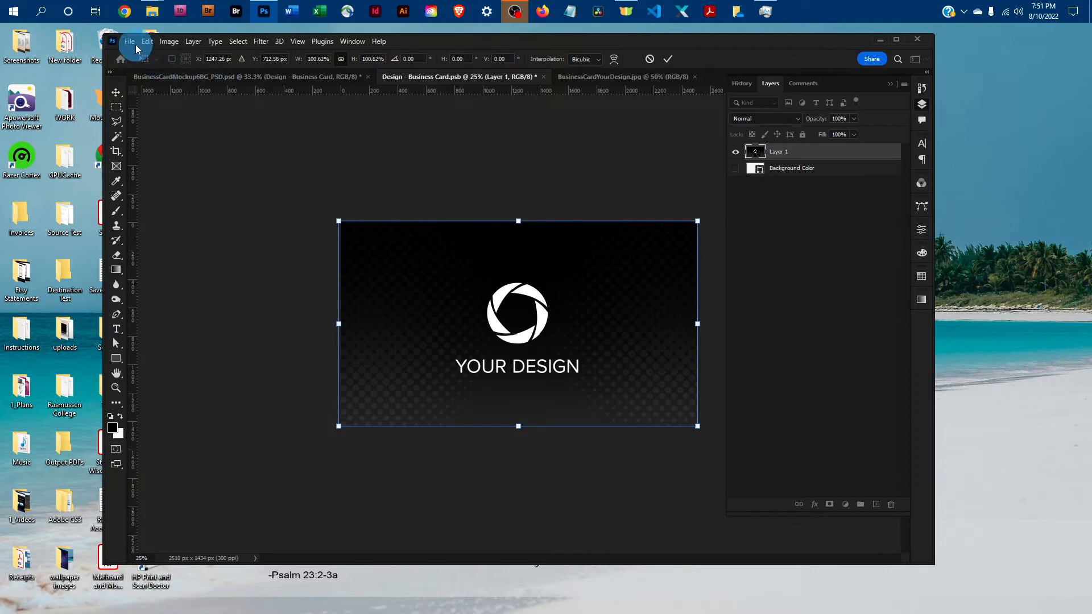
Step: Save the smart object with the transformation applied, and close both it and BusinessCardYourDesign.jpg
click(131, 43)
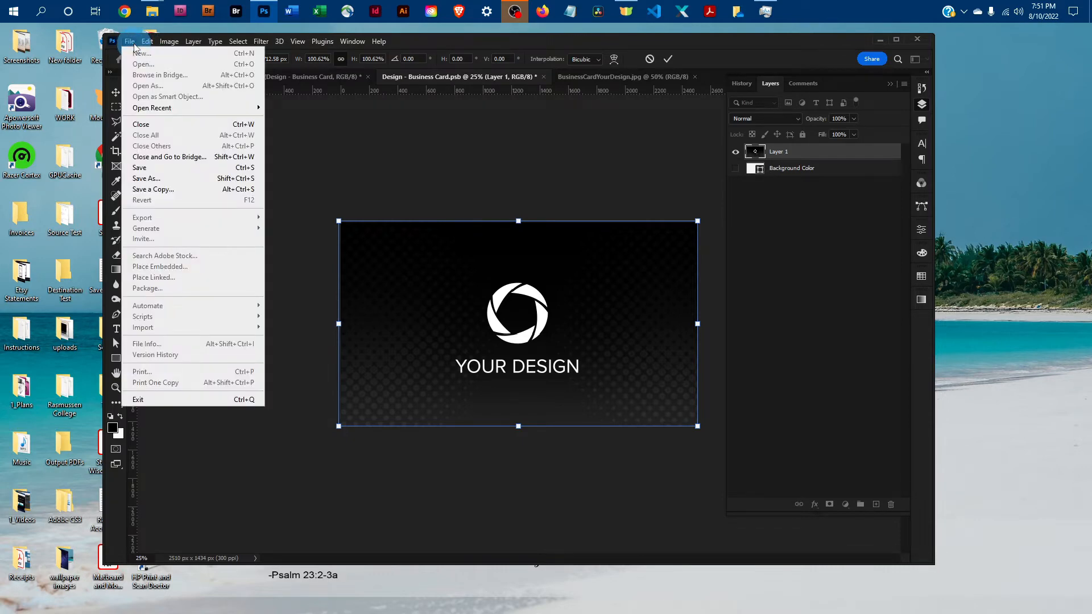
click(170, 167)
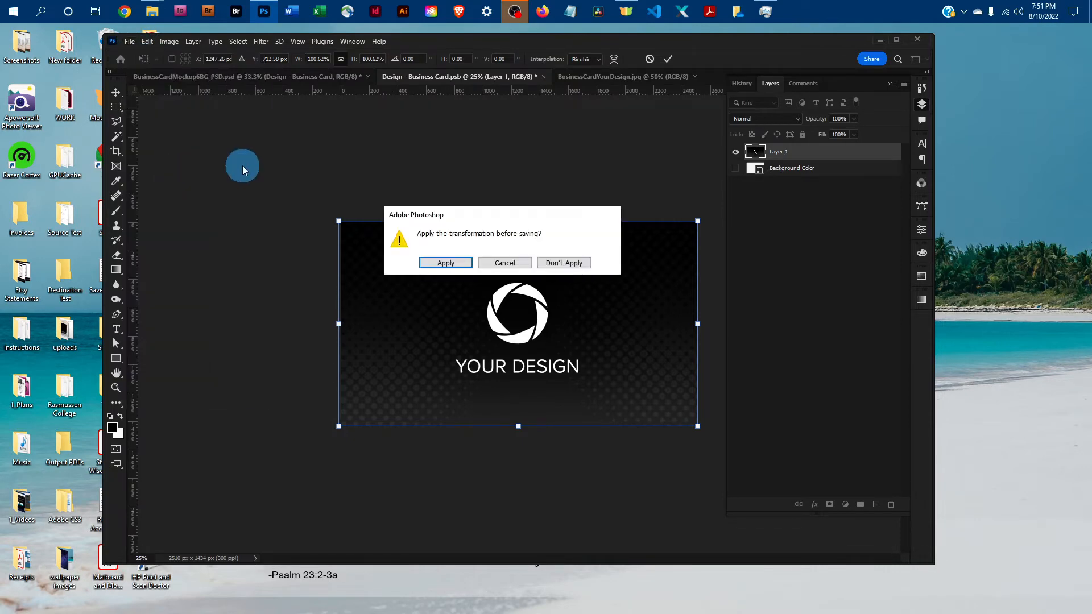
click(449, 262)
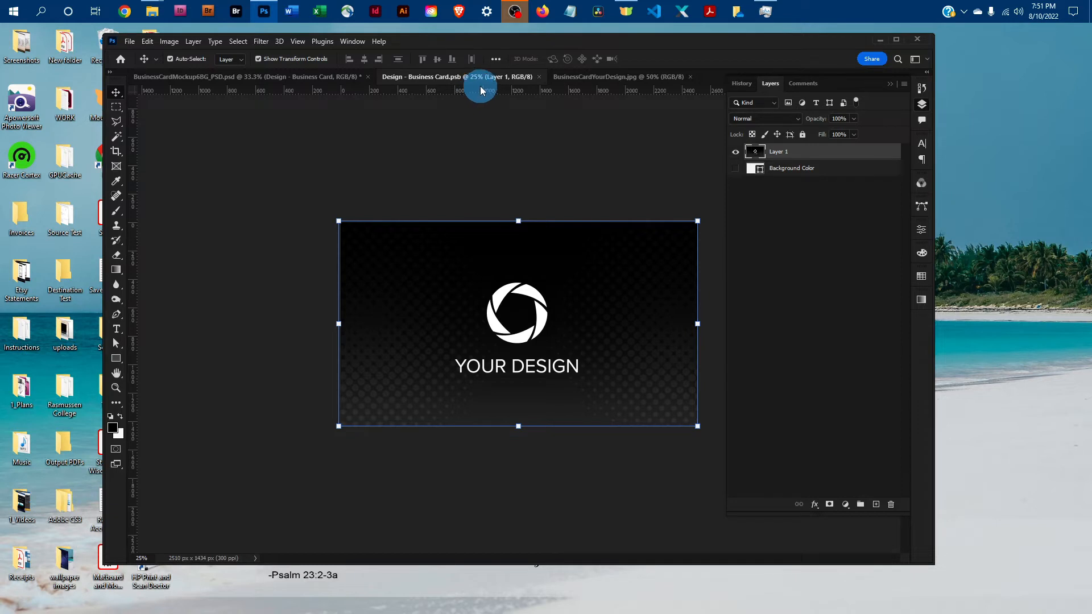
click(537, 77)
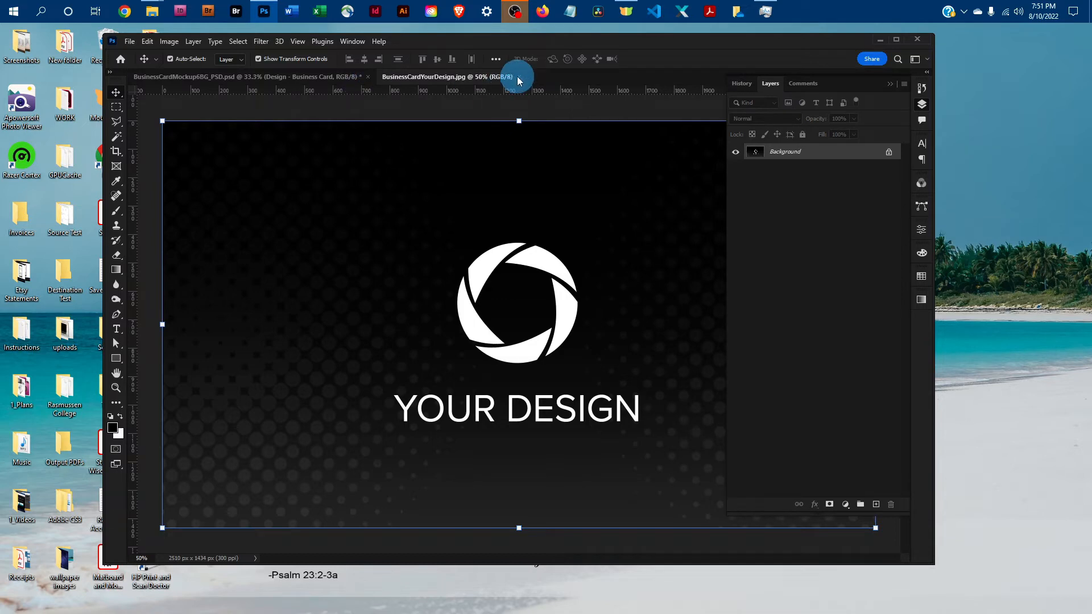
click(519, 77)
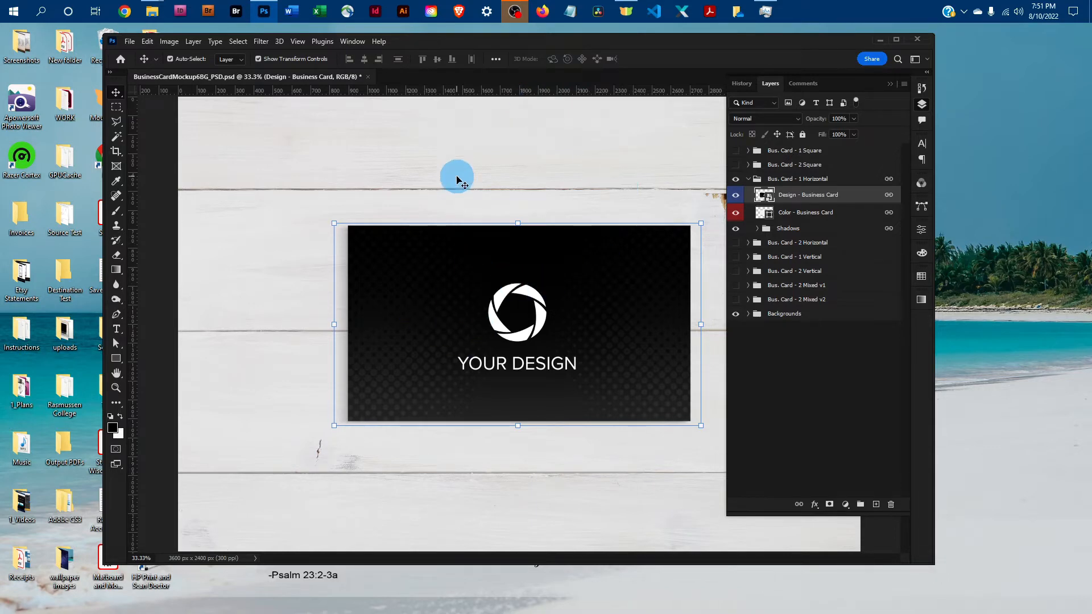
Step: Preview other backgrounds by hiding the White Wood and Gray Wood layers in the Backgrounds group, and show both layers again
key(ctrl+minus)
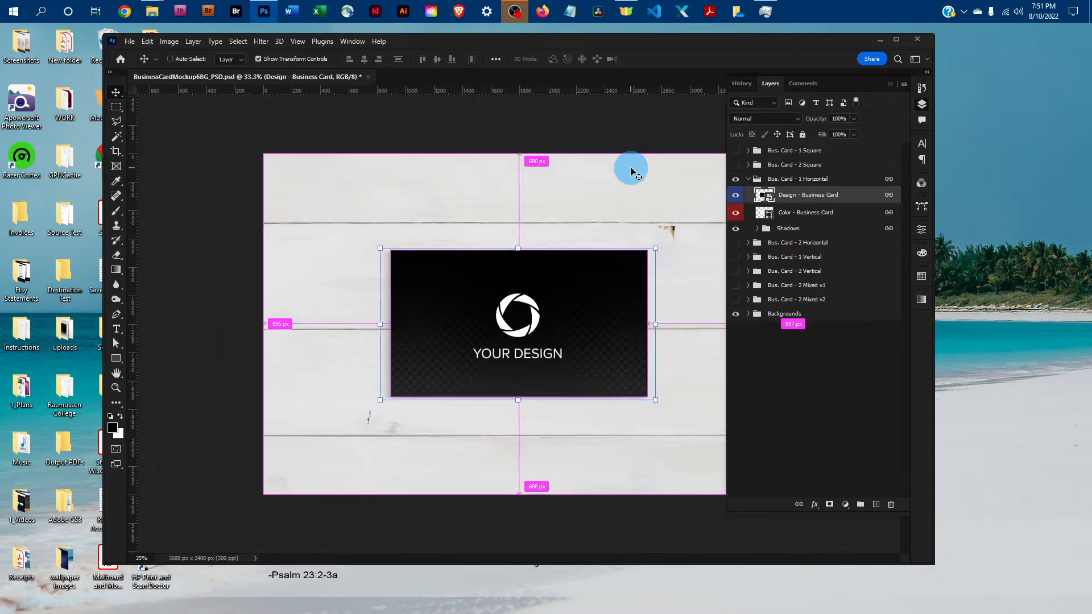
click(760, 405)
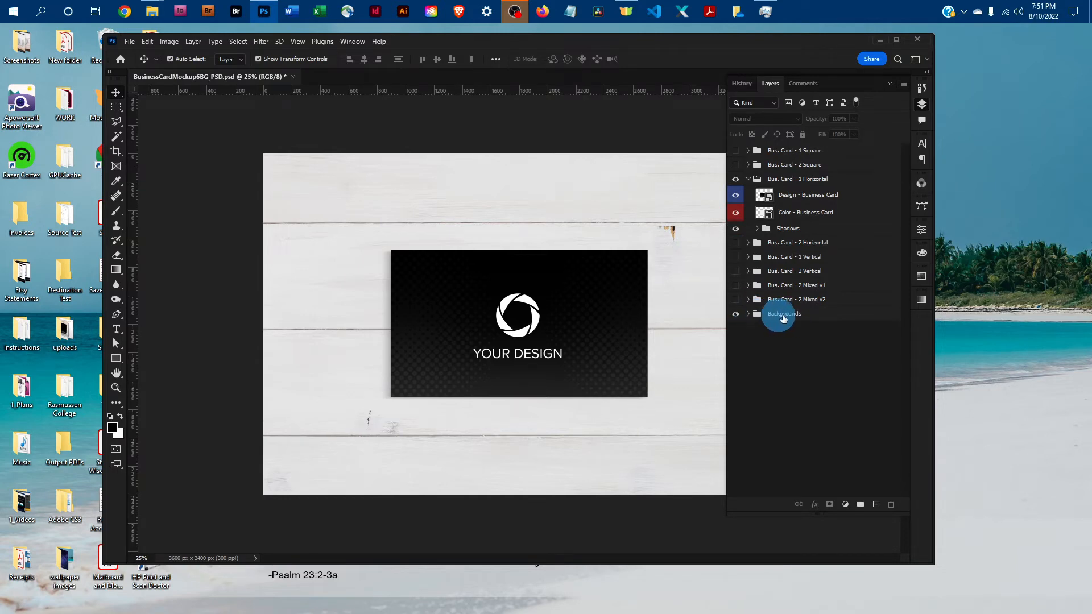
click(749, 315)
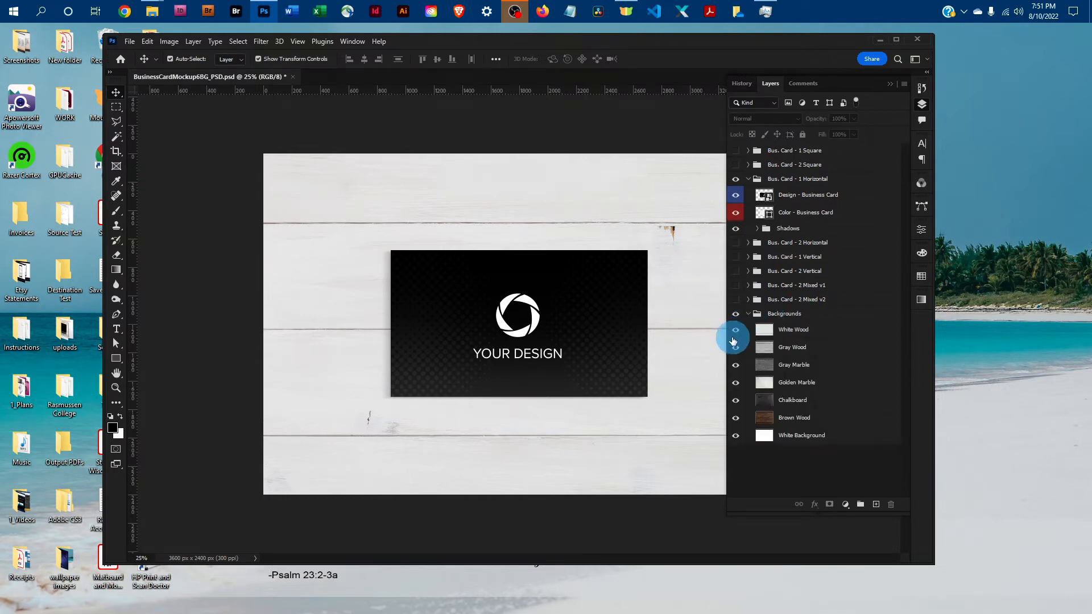
click(736, 332)
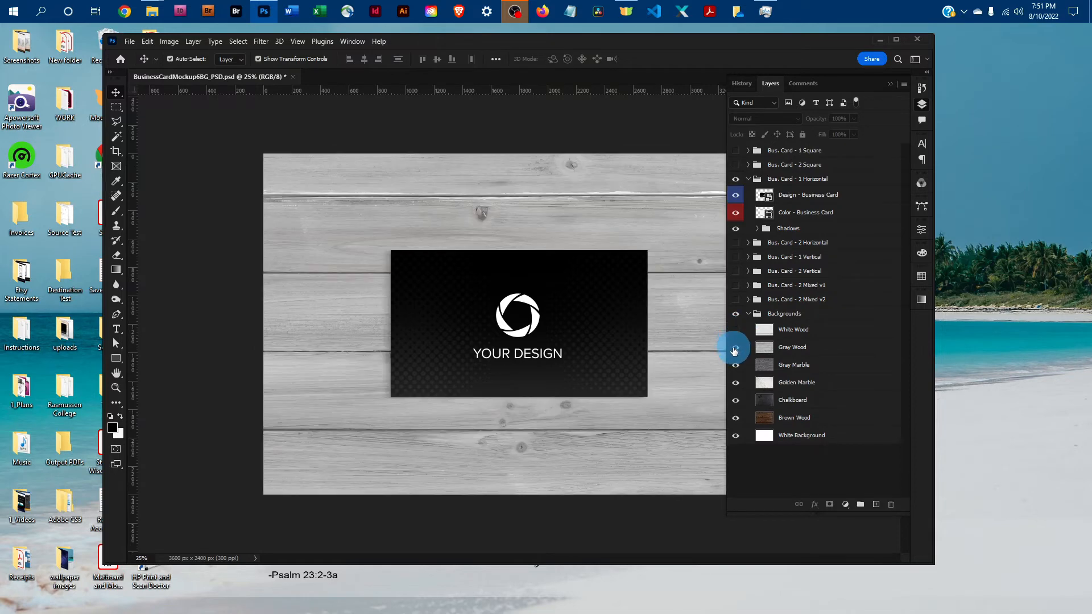
click(735, 348)
click(735, 346)
click(736, 330)
click(748, 315)
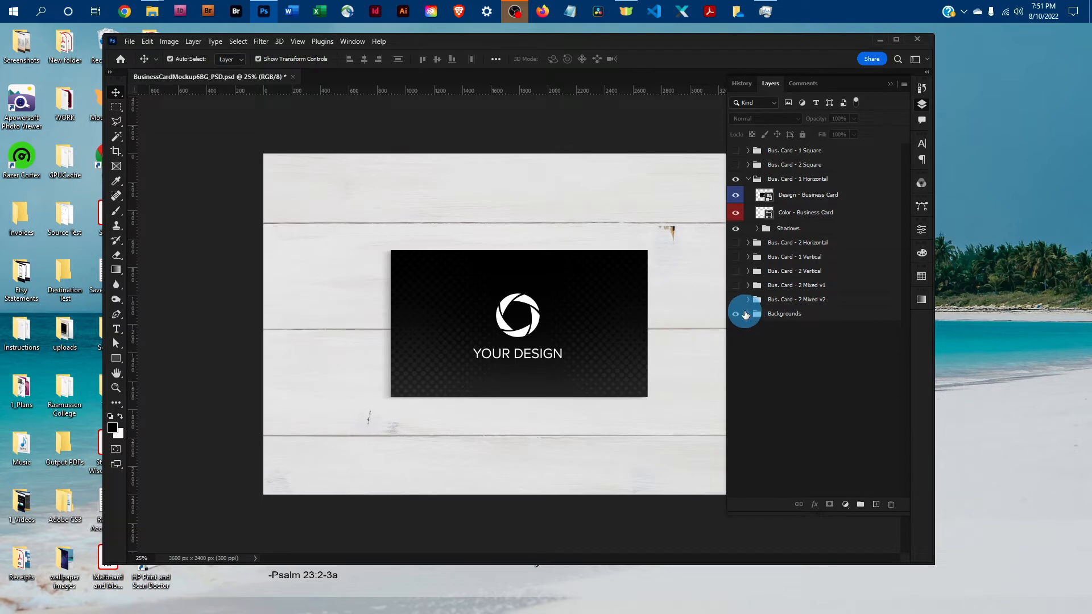
Step: Hide the Design - Business Card layer and set the Color - Business Card fill to light periwinkle #afb4d2
click(737, 195)
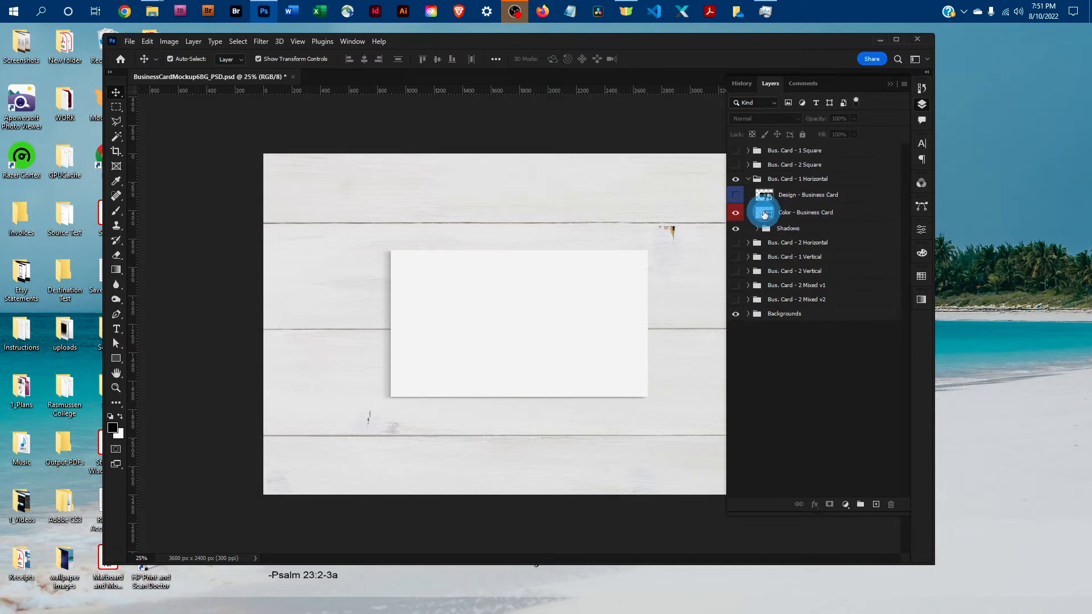
click(764, 211)
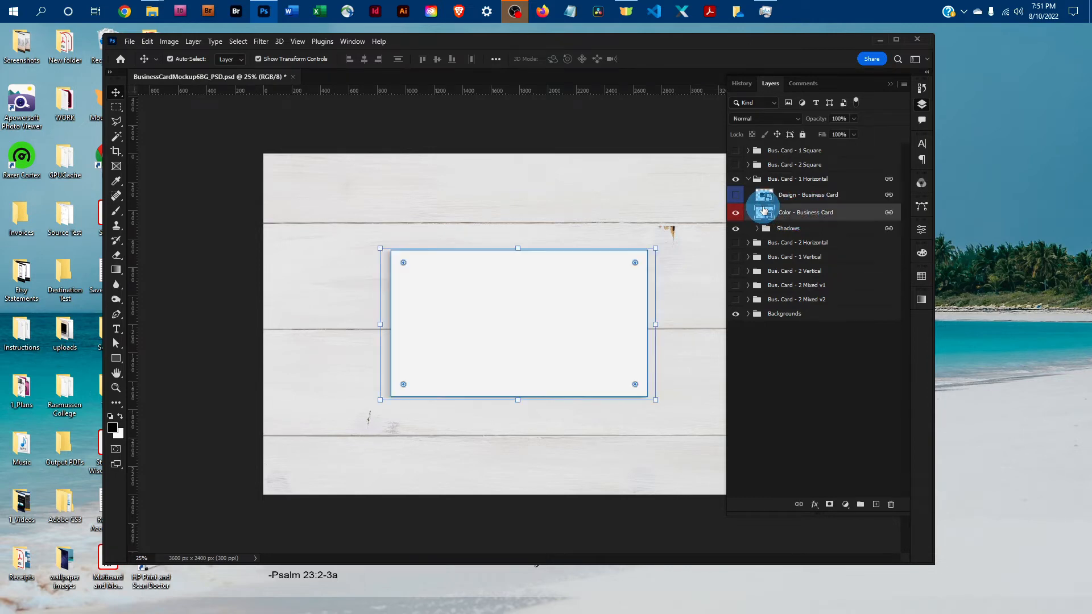
double_click(764, 211)
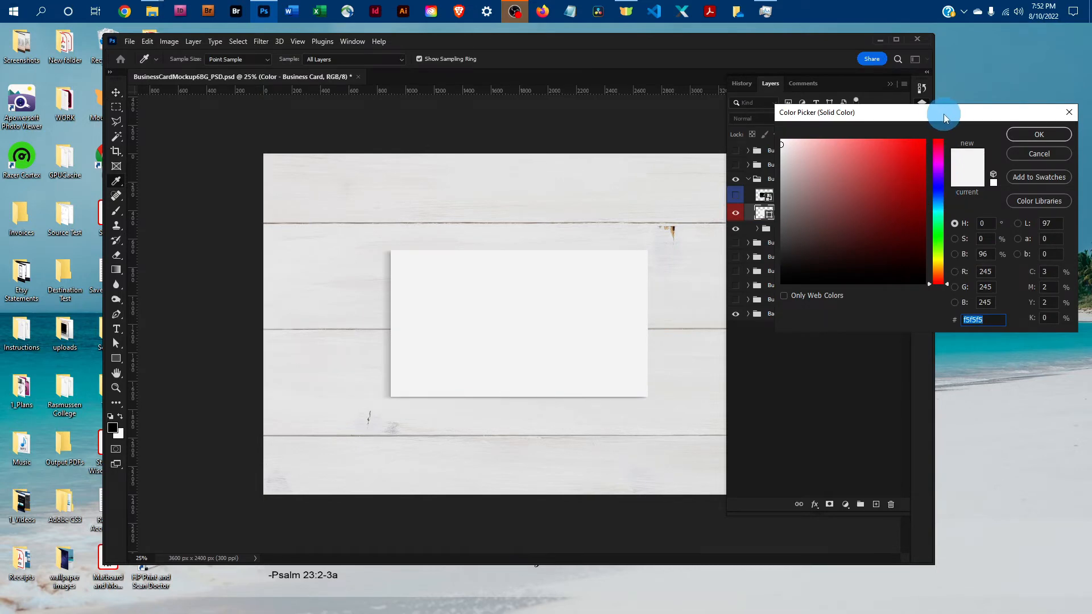
drag(943, 114, 723, 114)
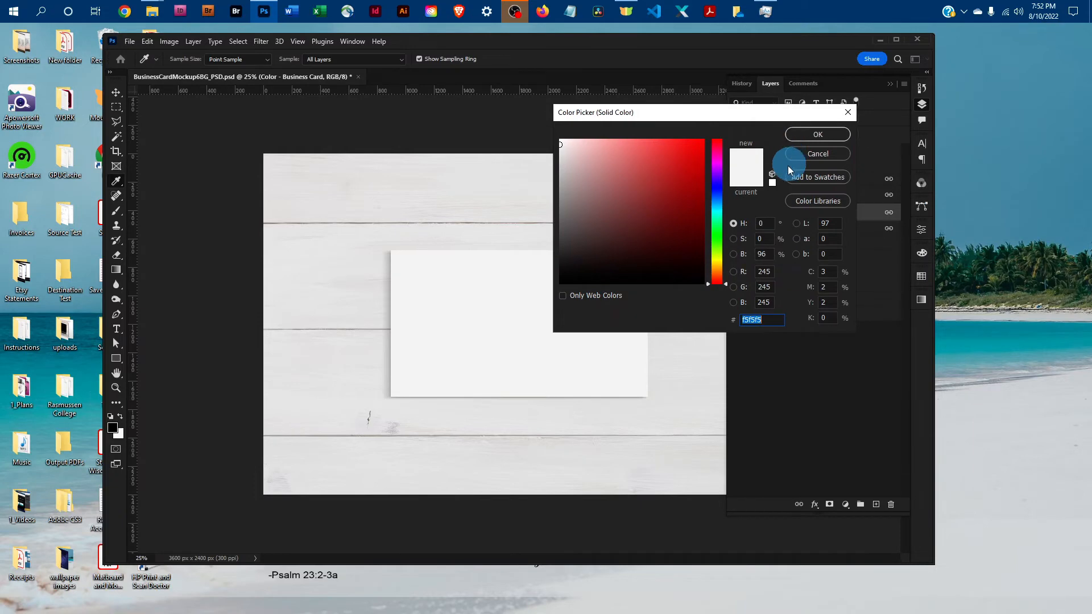
click(718, 190)
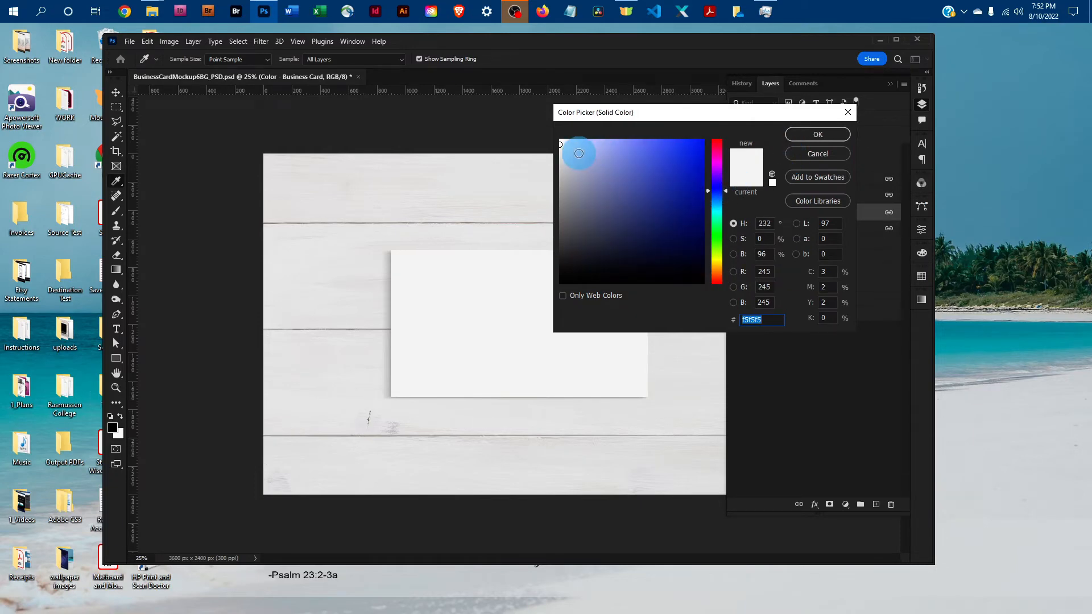
click(661, 221)
drag(662, 221, 583, 164)
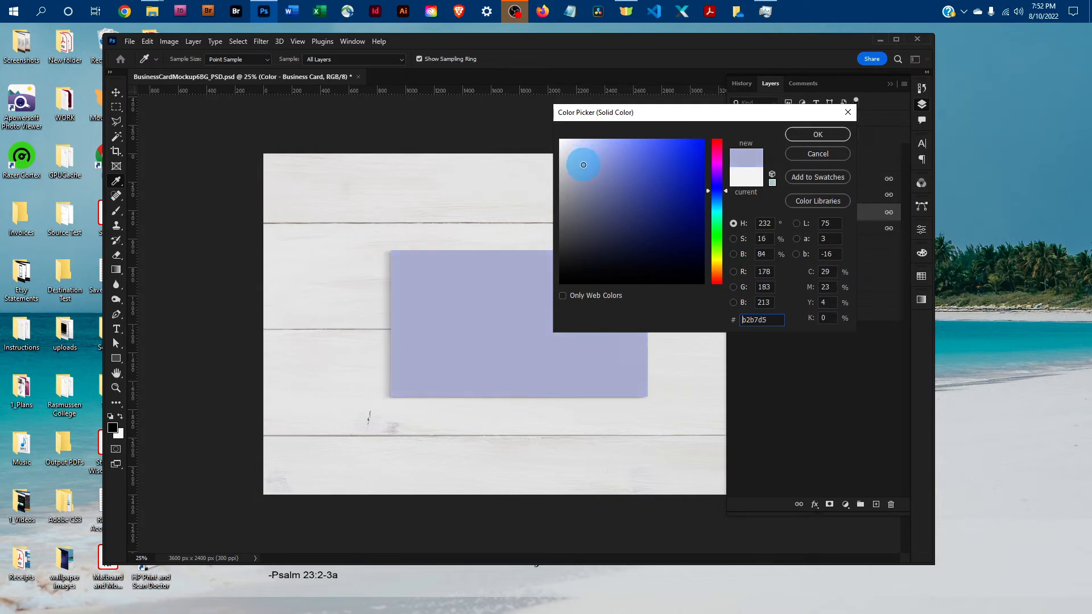
double_click(760, 320)
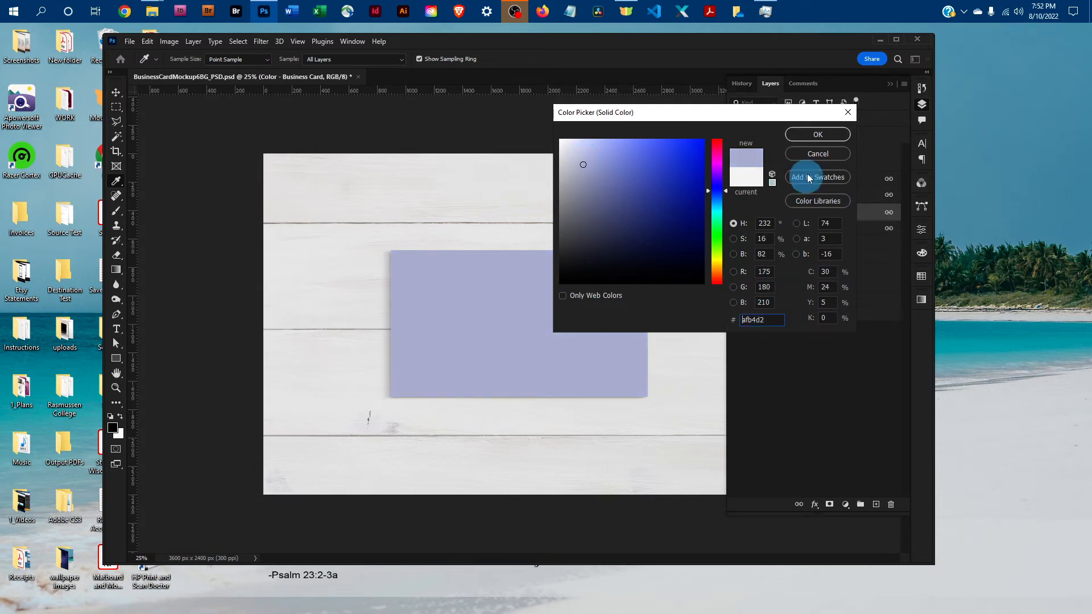
click(830, 134)
key(v)
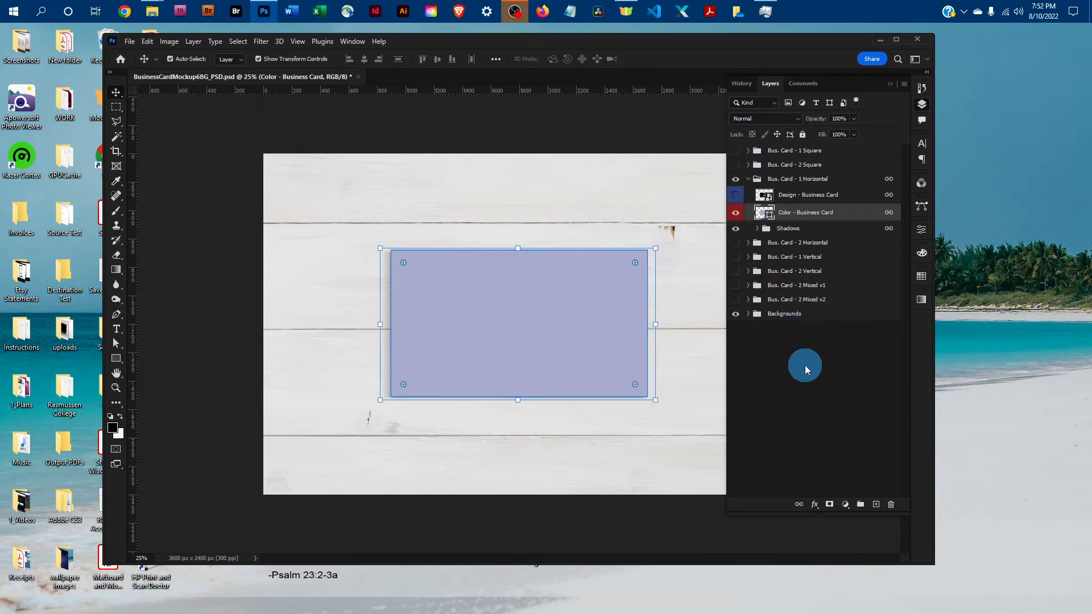
click(792, 353)
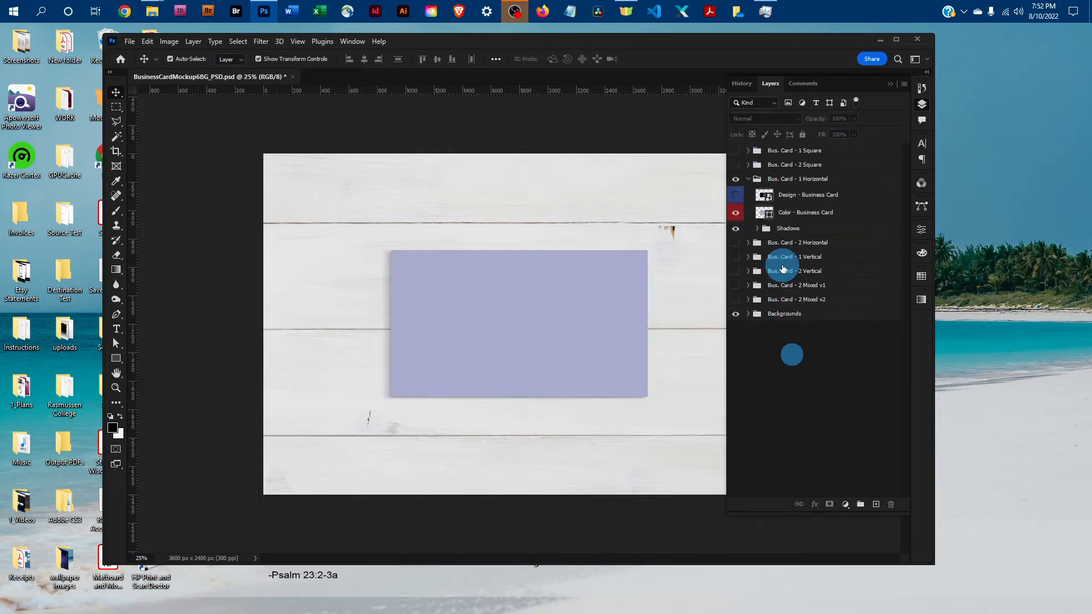
Step: Adjust the fill of the Cast Shadow layer in the Shadows group and show the Design - Business Card layer again
click(755, 229)
click(806, 244)
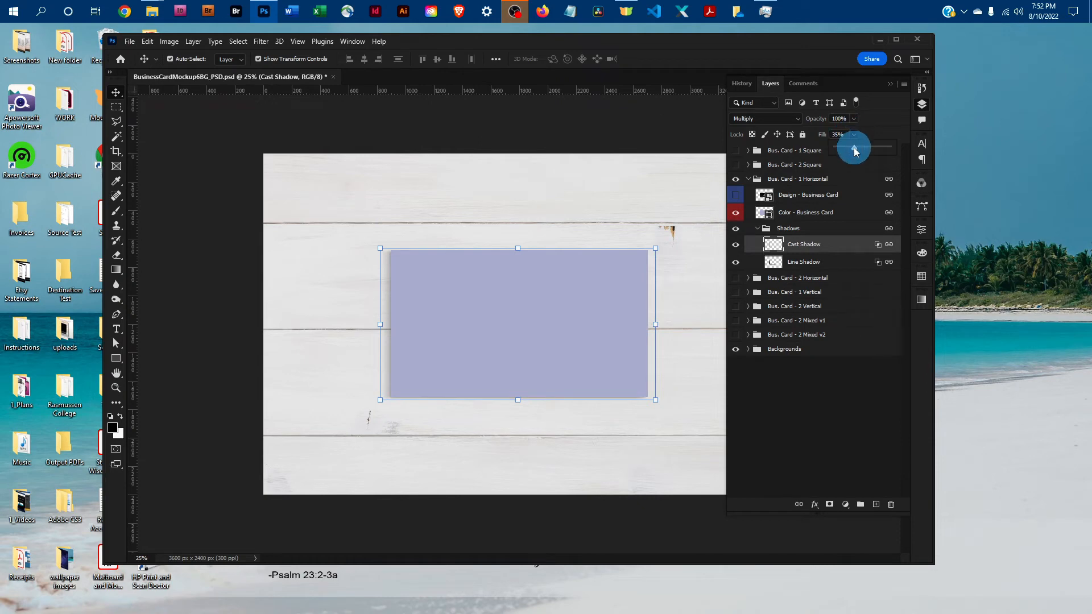
drag(854, 150, 867, 149)
click(735, 195)
click(757, 228)
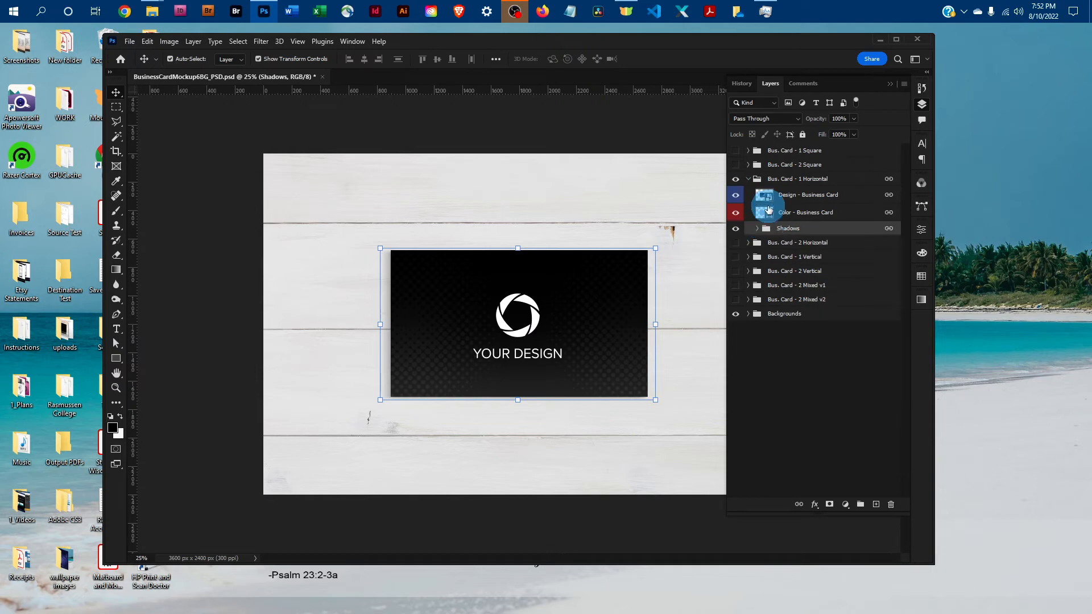
Step: Collapse the Bus. Card - 1 Horizontal group and preview the card on transparency by hiding the Backgrounds group and showing it again
click(747, 180)
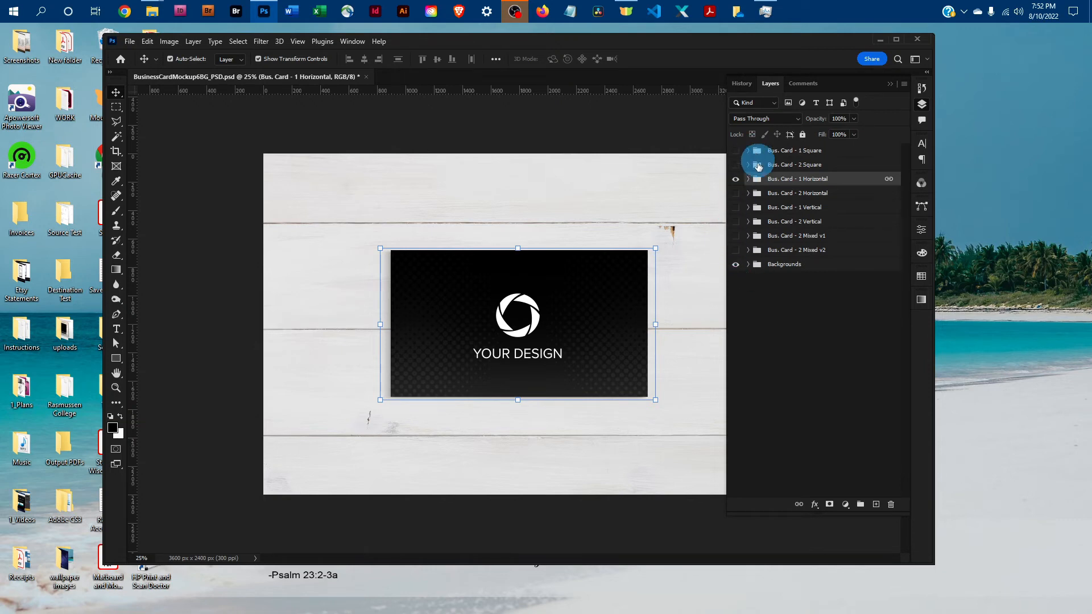
click(735, 264)
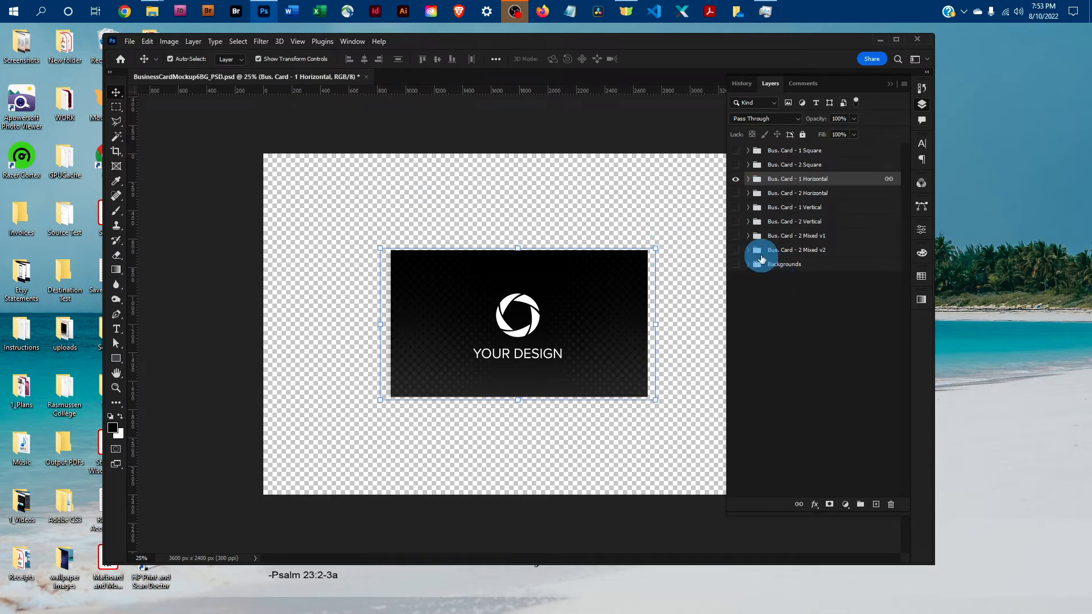
click(734, 264)
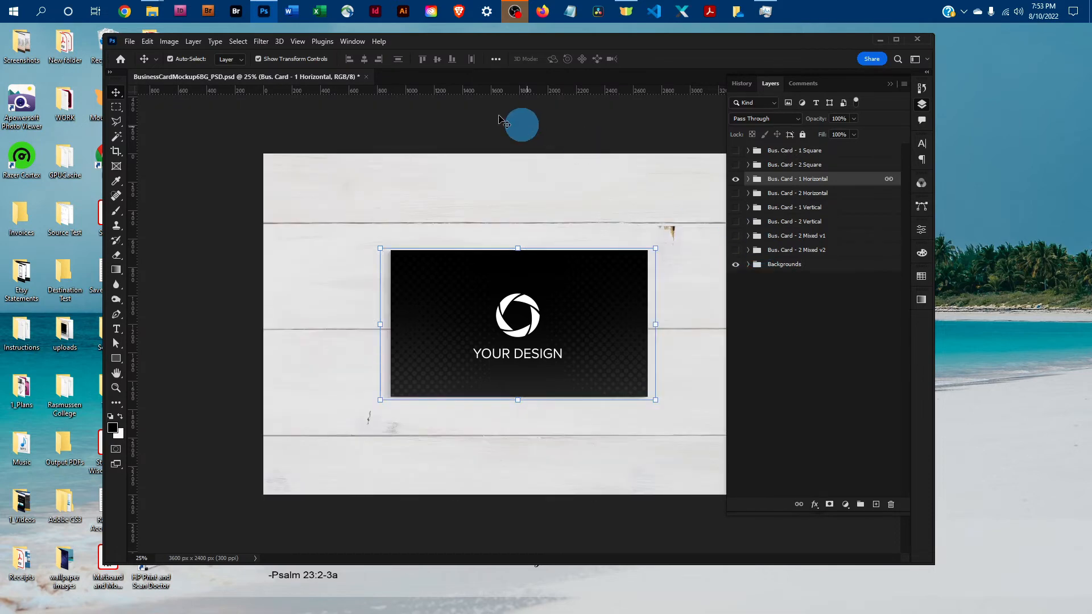
Step: Save a JPEG copy of the mockup as BusinessCardMockup6BG_PSD copy at maximum quality 12 with the Progressive format option
click(129, 42)
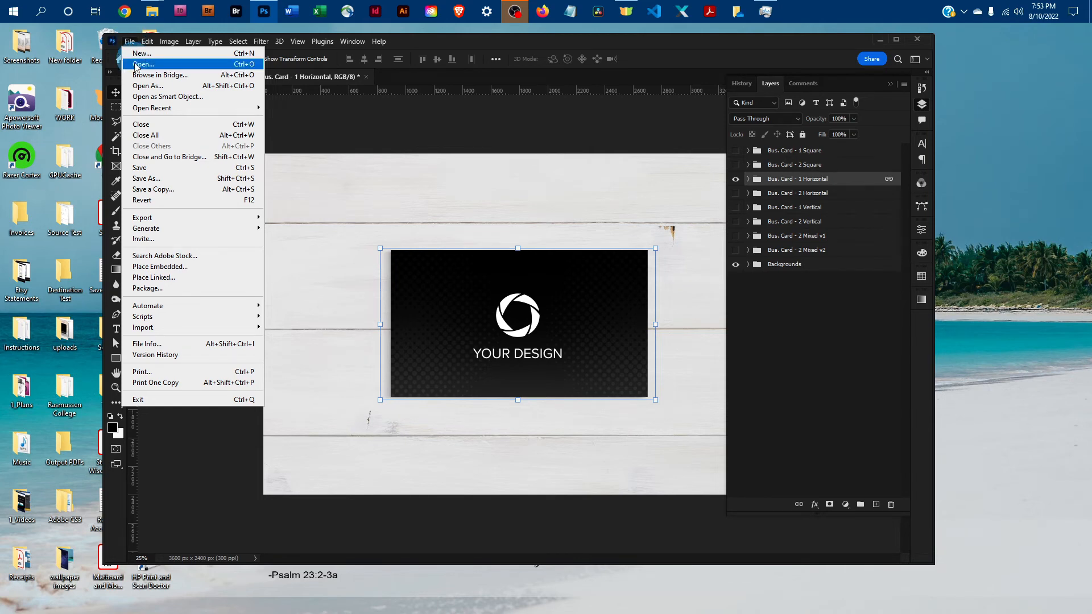
click(160, 193)
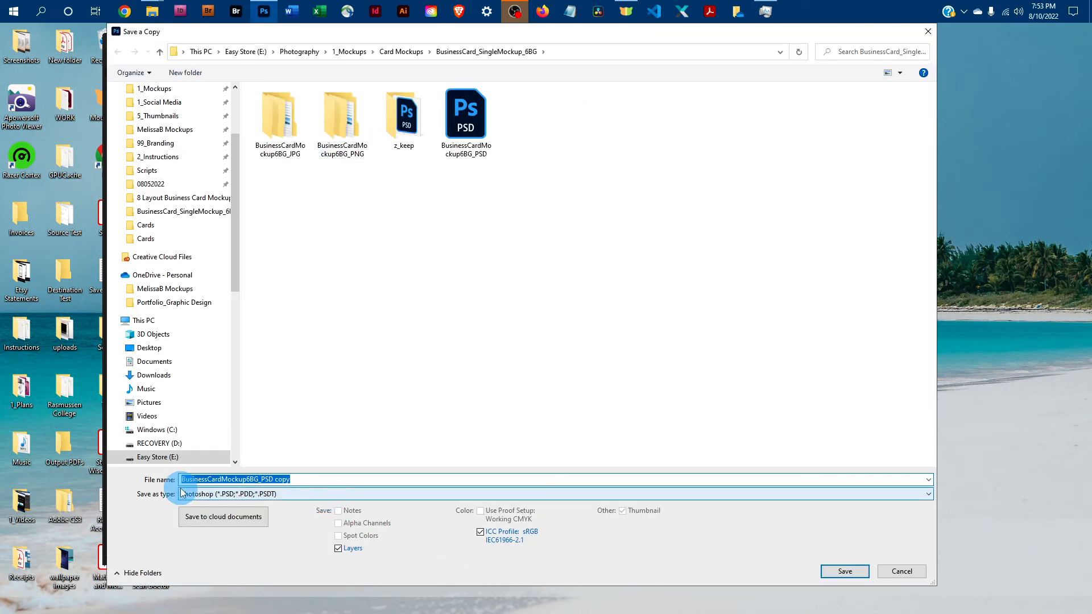
click(312, 494)
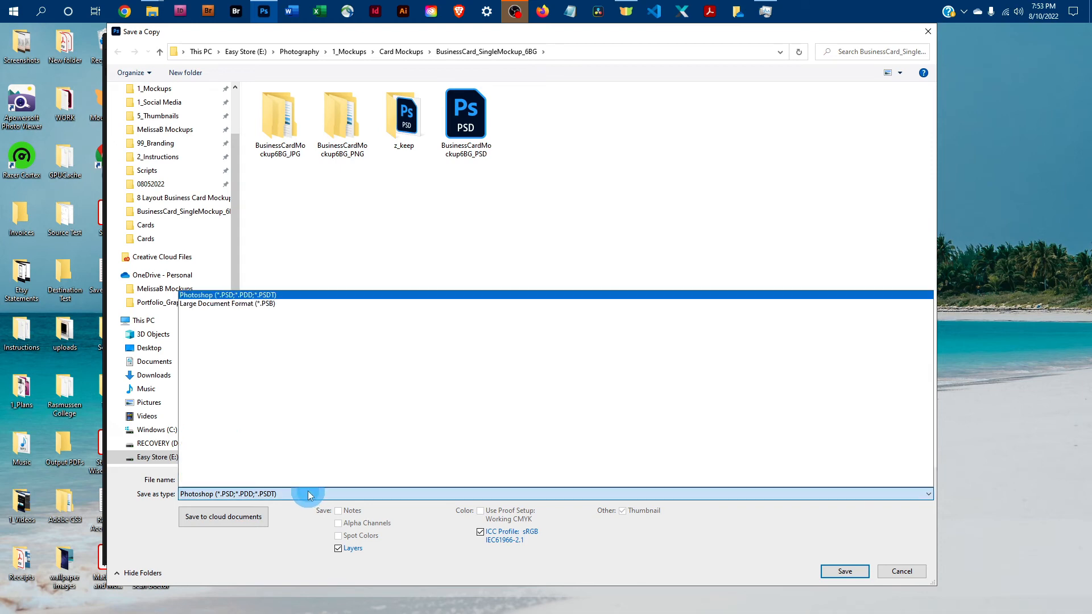
click(241, 371)
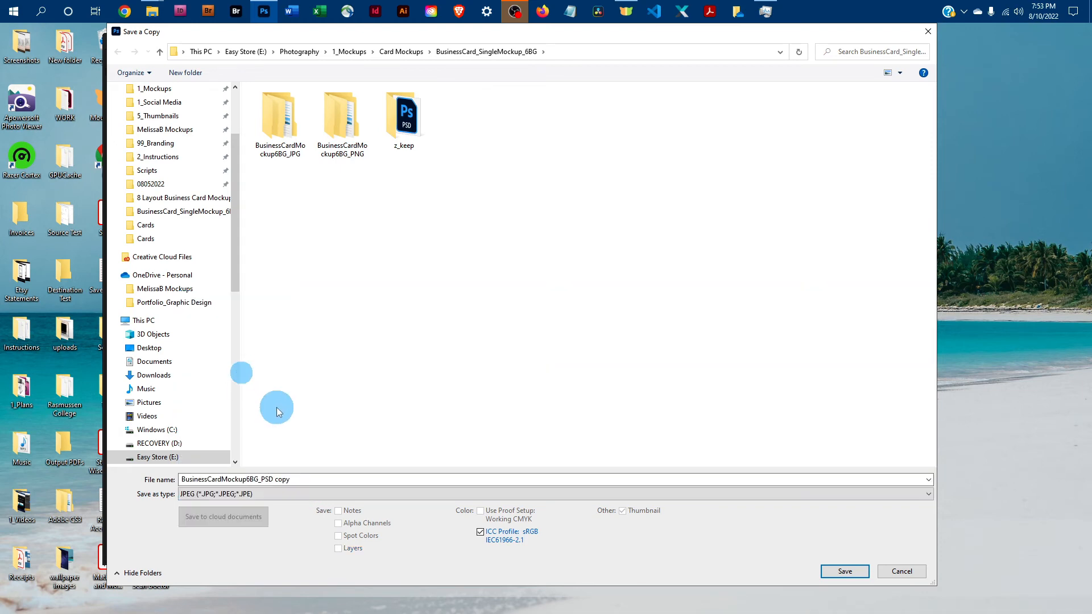
click(853, 571)
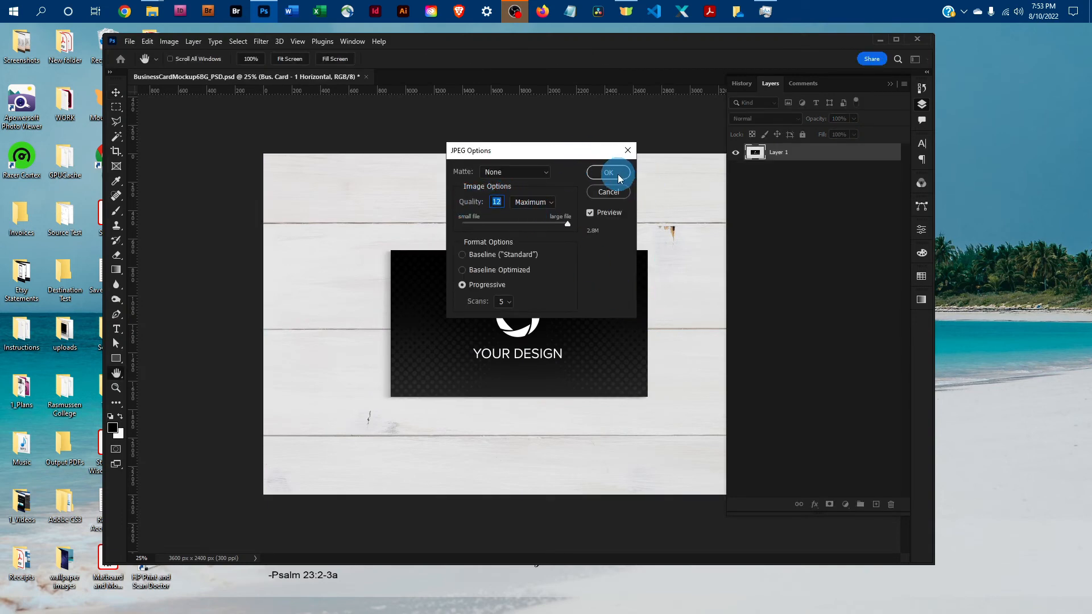
click(619, 176)
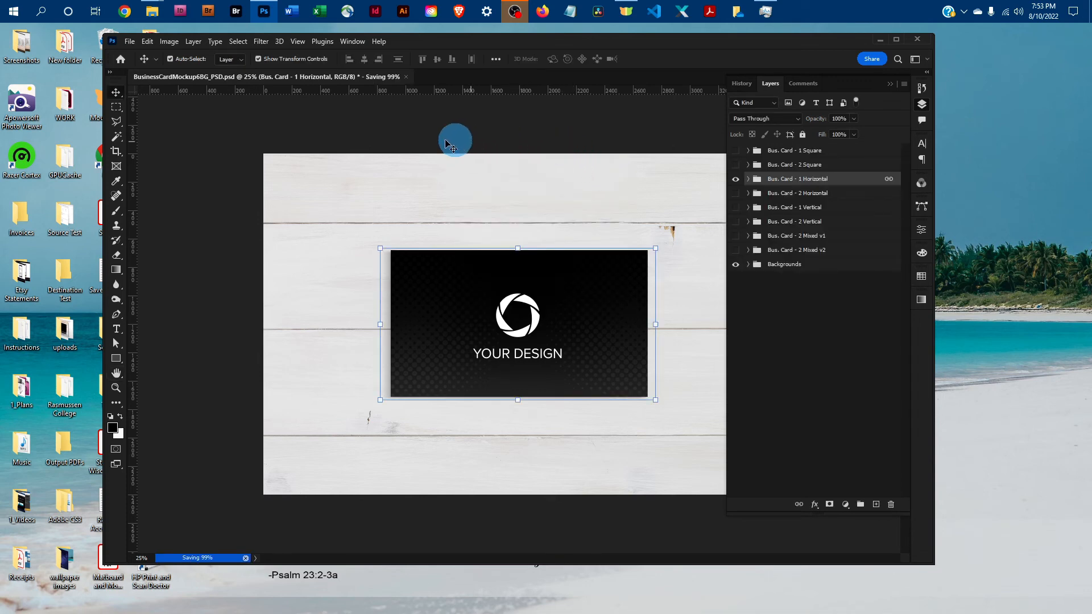
Step: Save the mockup as a new Photoshop file named BusinessCardMockup6BG_PSD_design1 with Maximize Compatibility enabled
click(130, 41)
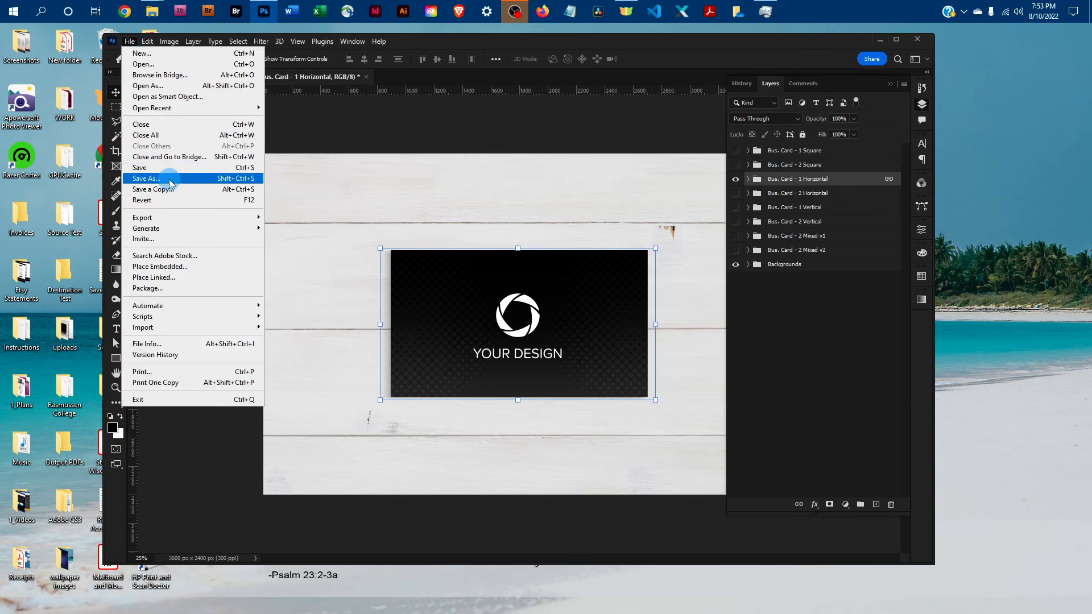
click(169, 179)
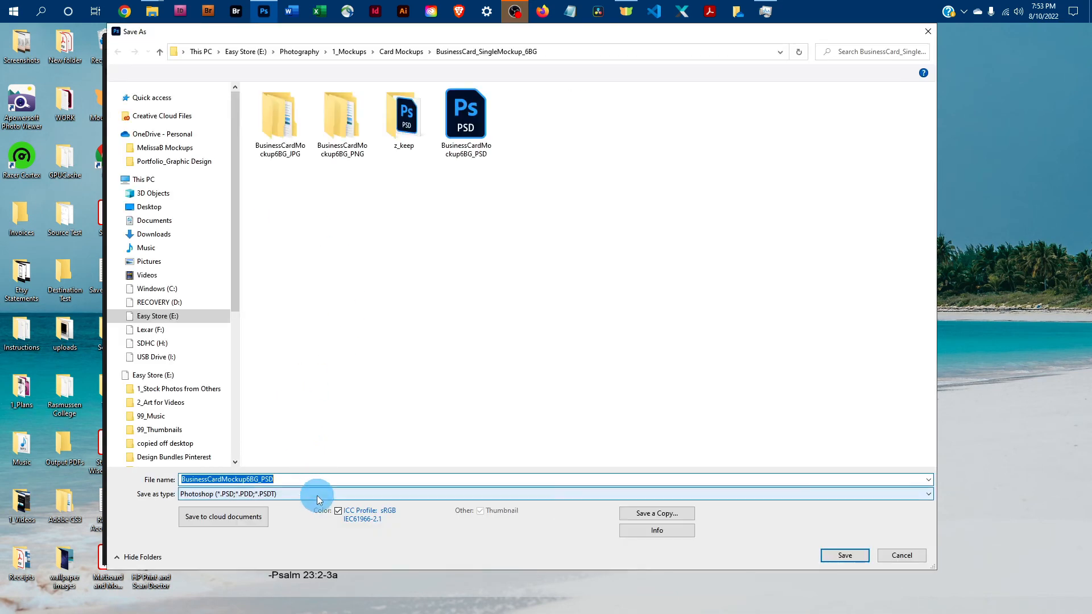
click(271, 479)
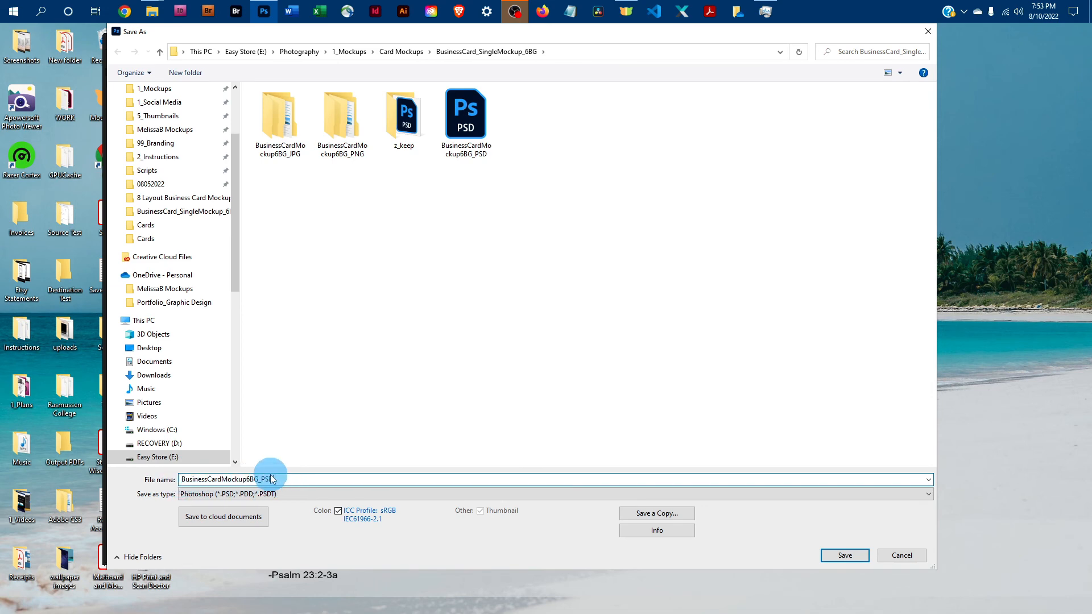
text(_)
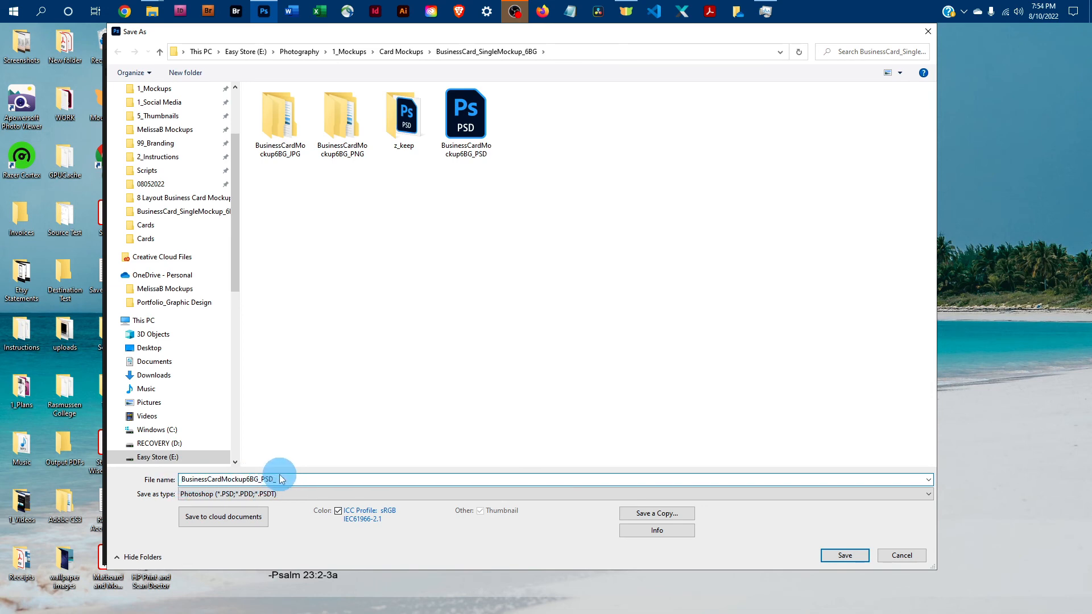
text(design1)
click(222, 494)
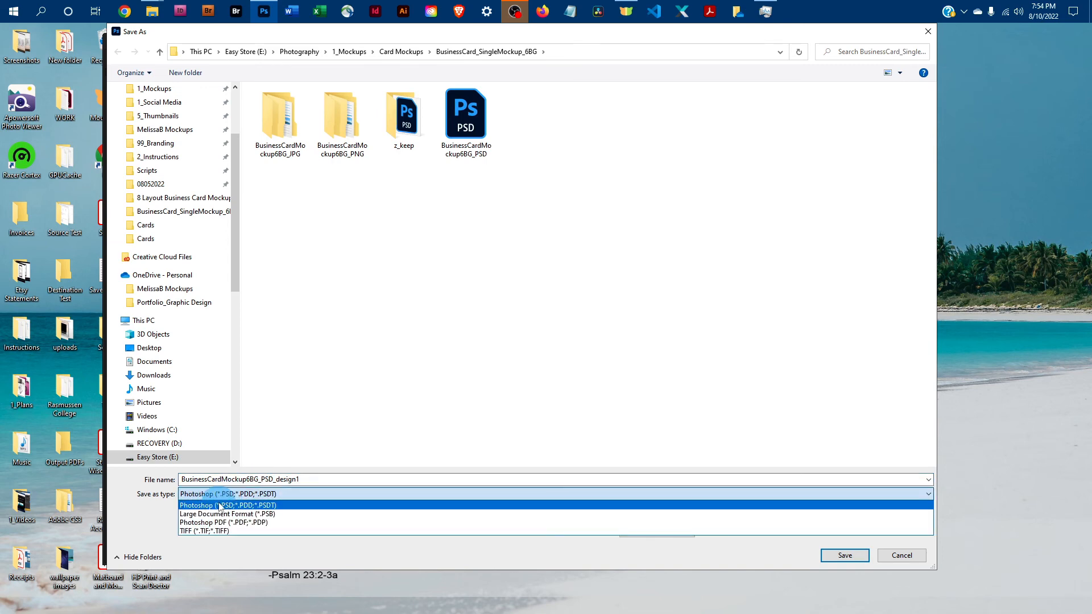
click(278, 496)
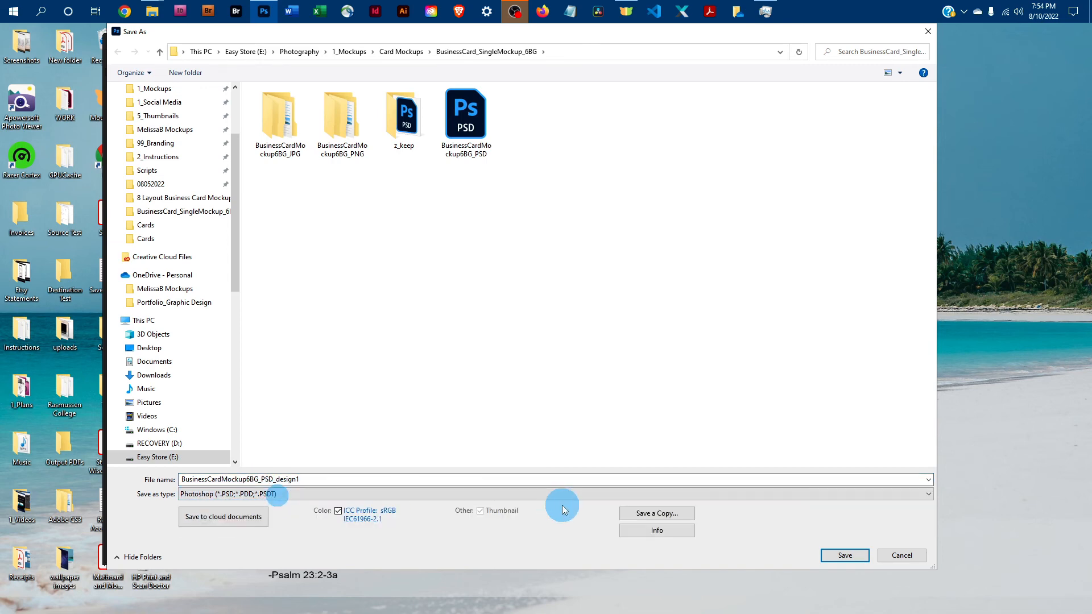
click(862, 552)
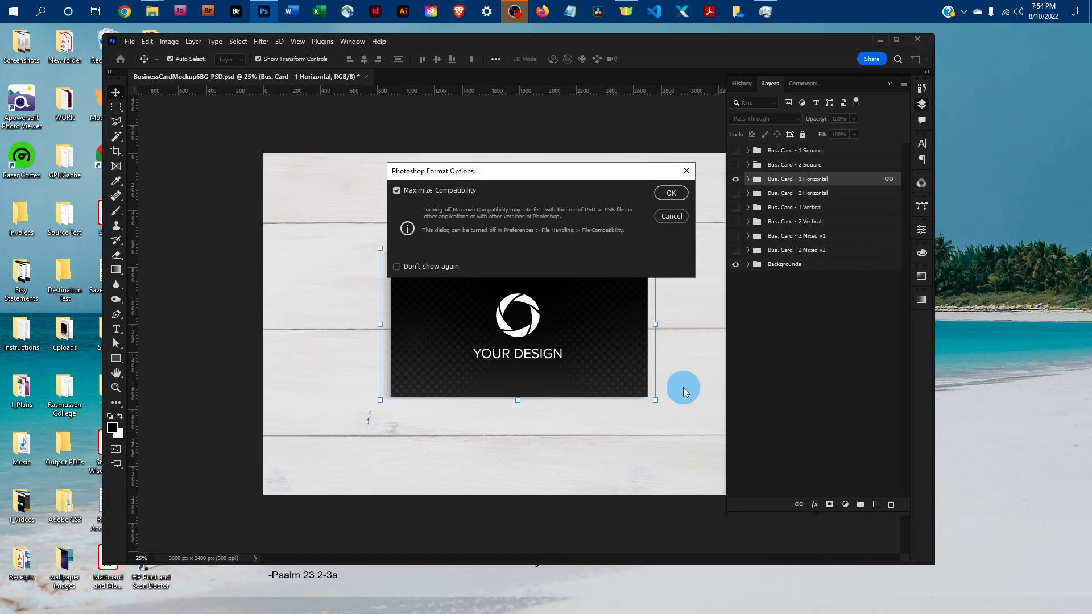
click(671, 194)
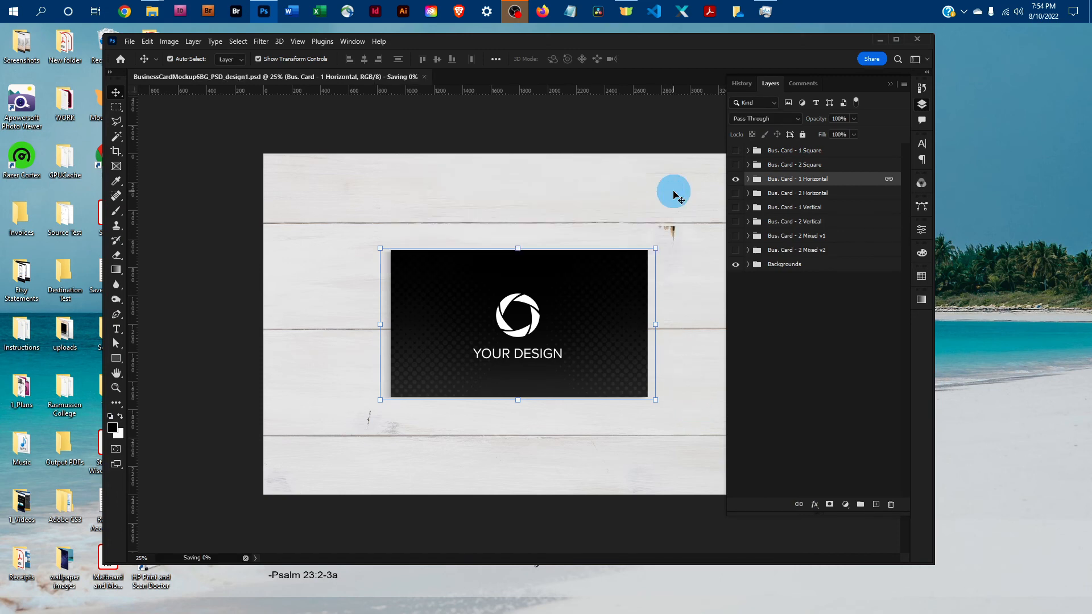